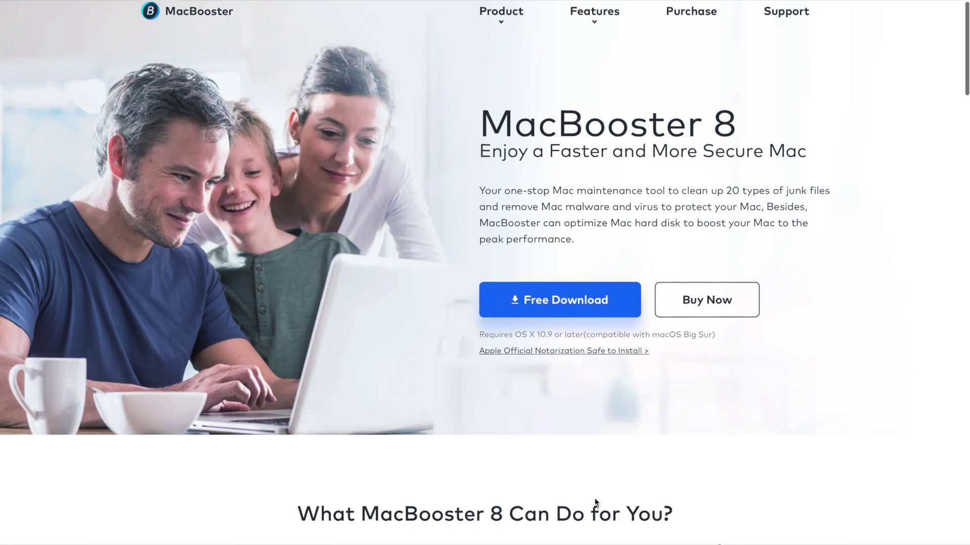
Go from the homepage to the Summer Big Sale page and view the Standard, Premium and Lite plan prices.
scroll(595, 502, "down", 12)
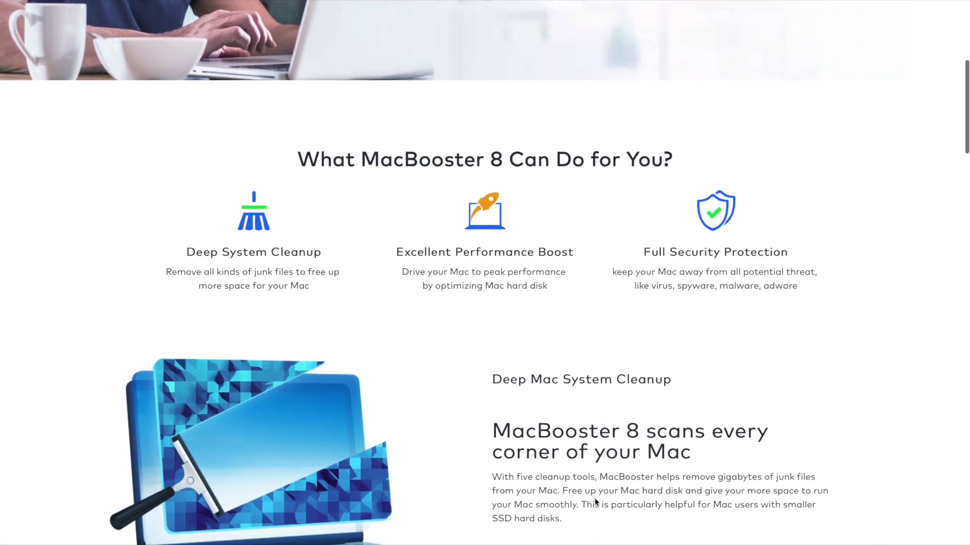
scroll(595, 498, "down", 15)
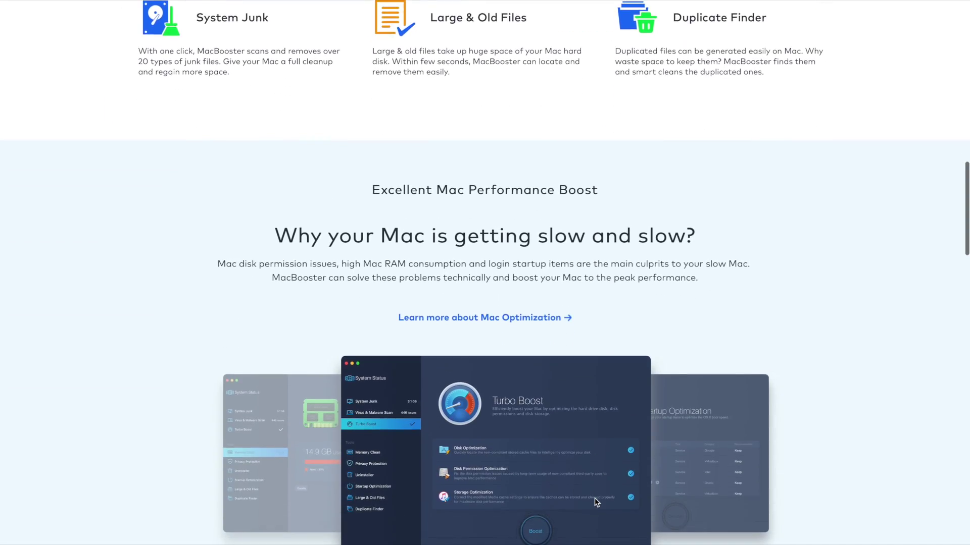
scroll(594, 498, "down", 13)
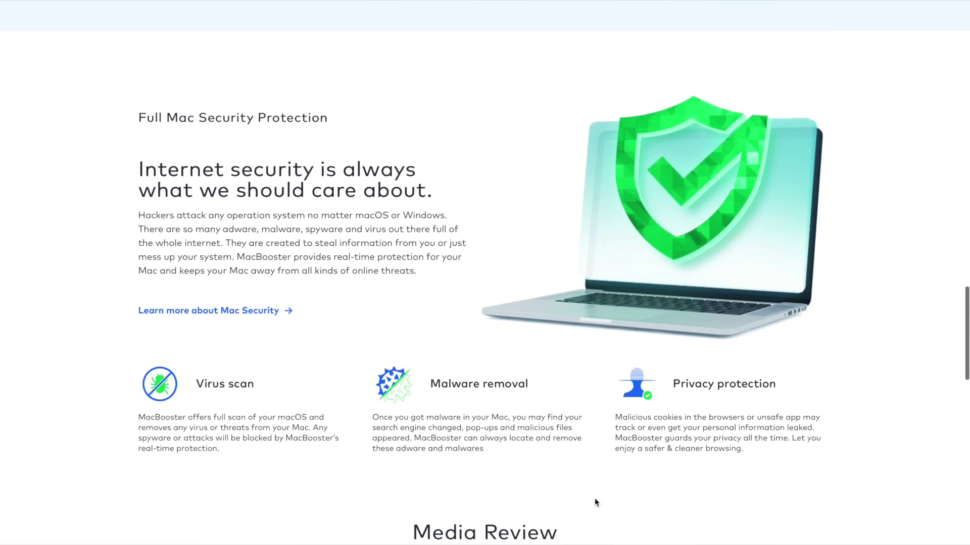
scroll(594, 498, "down", 3)
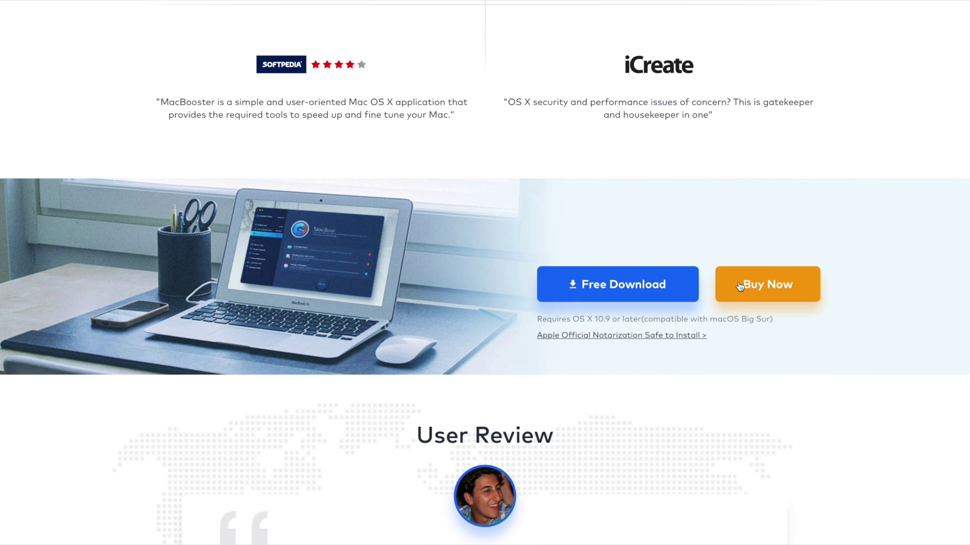
left_click(738, 286)
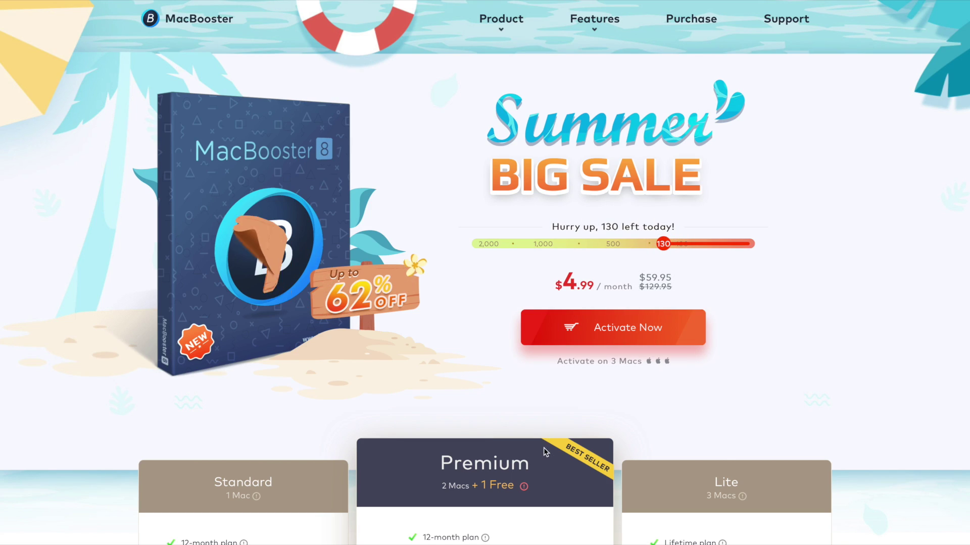
scroll(543, 448, "down", 6)
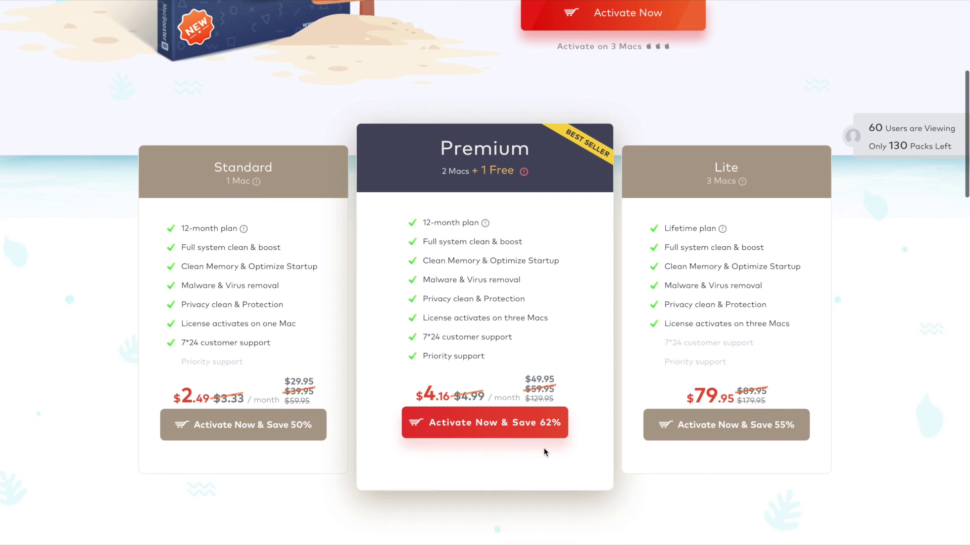
scroll(543, 448, "down", 1)
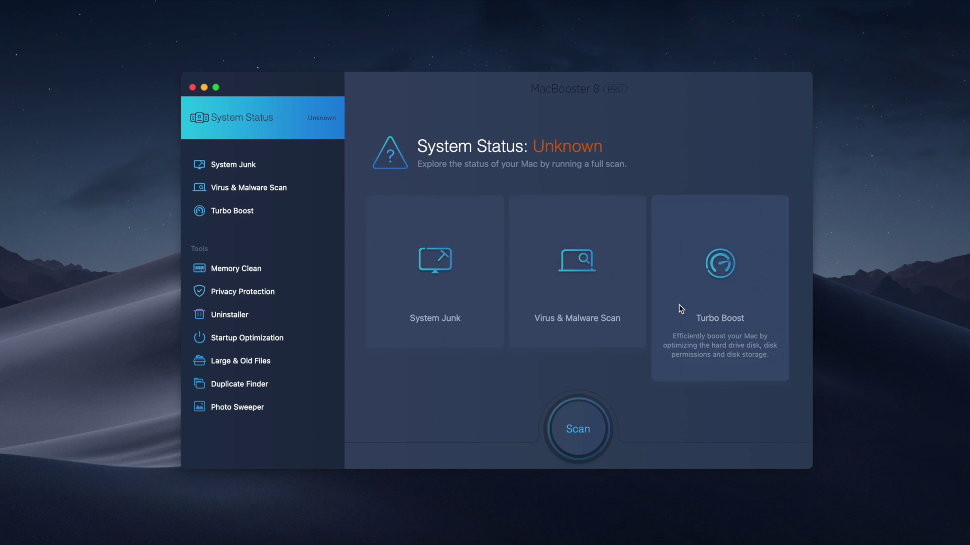
Run a full scan, then review System Junk (18.1 GB), Virus & Malware (7 issues), Turbo Boost (116 items) and Memory Clean.
left_click(598, 416)
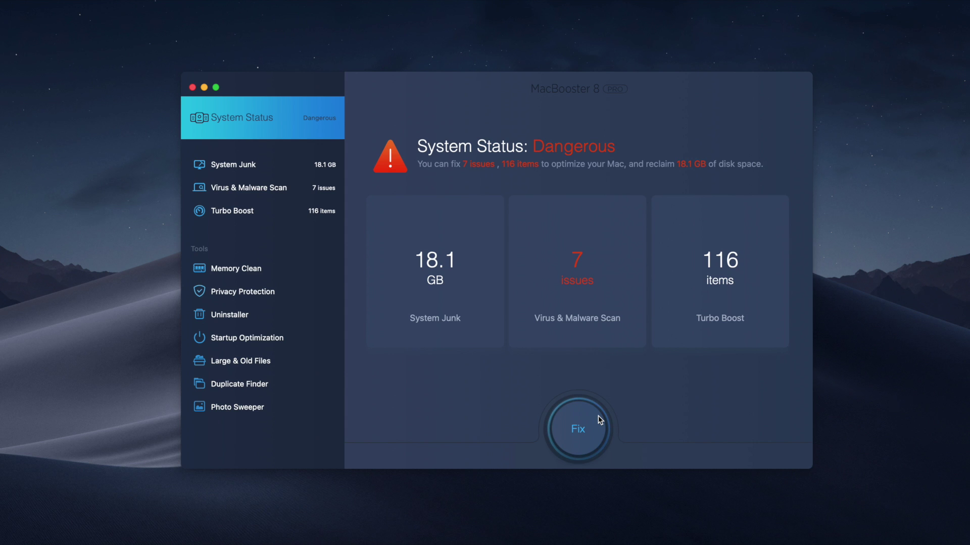
left_click(306, 167)
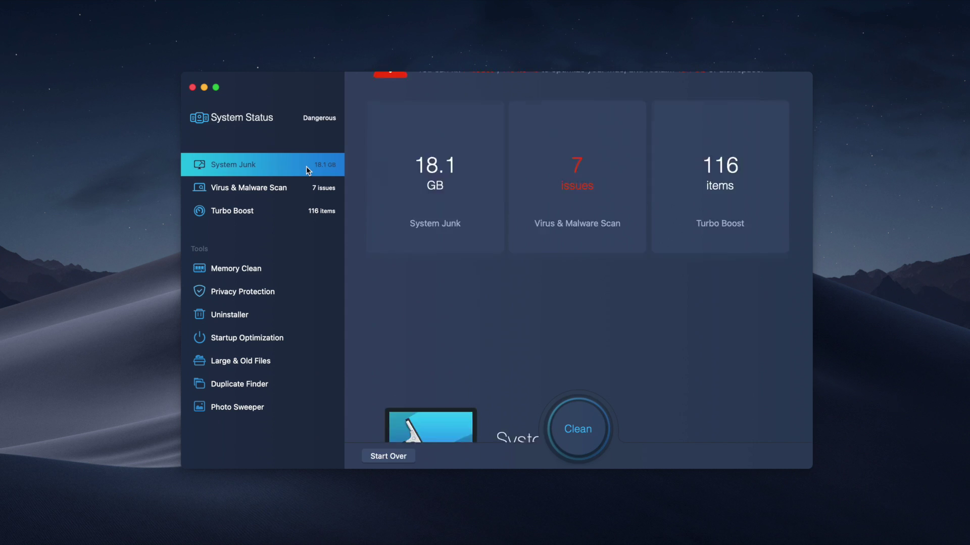
left_click(305, 187)
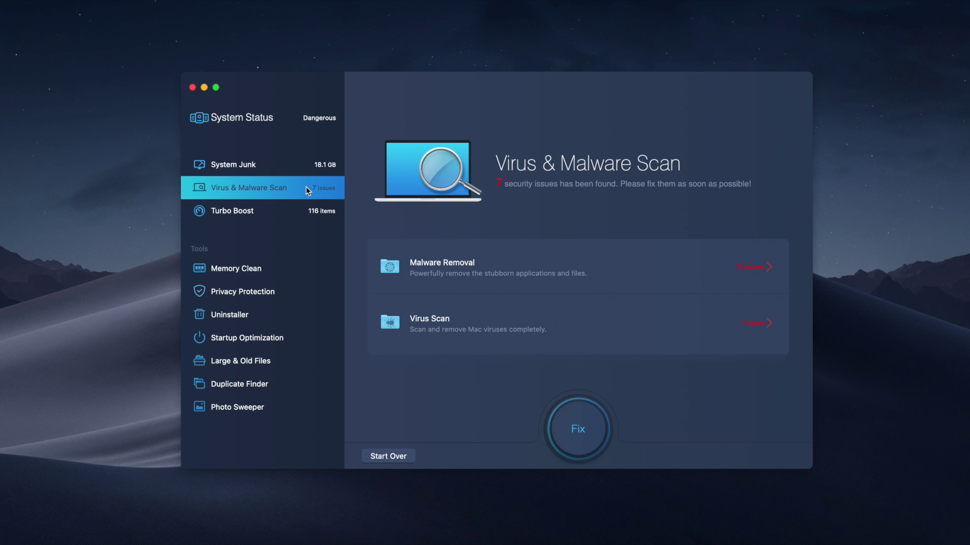
left_click(296, 210)
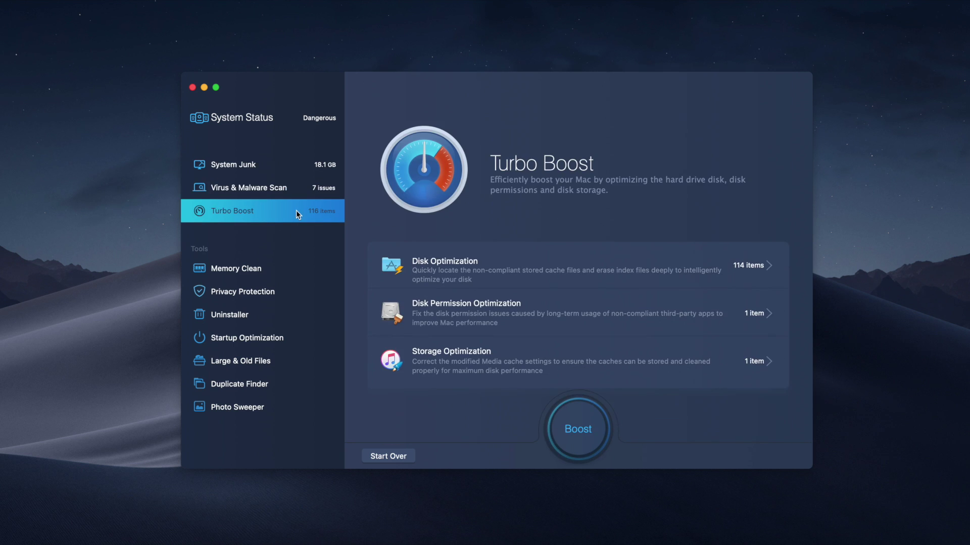
left_click(247, 269)
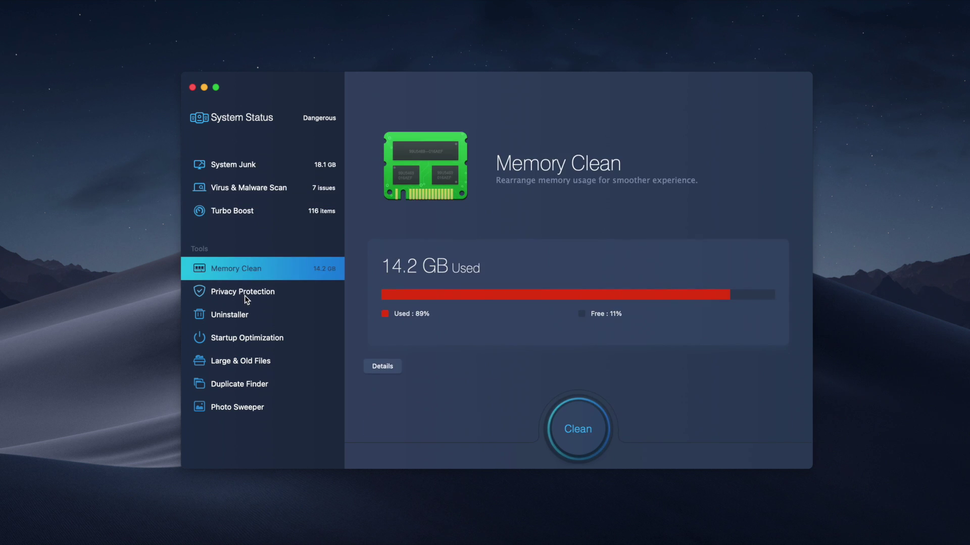
Clean the 18.1 GB of system junk, leaving 189.9 GB of 250.7 GB used.
left_click(271, 164)
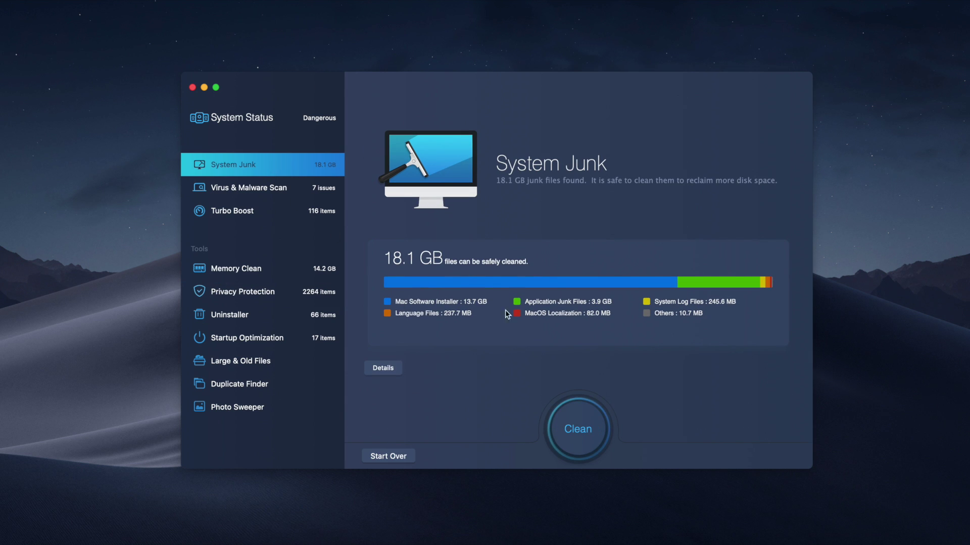
left_click(583, 431)
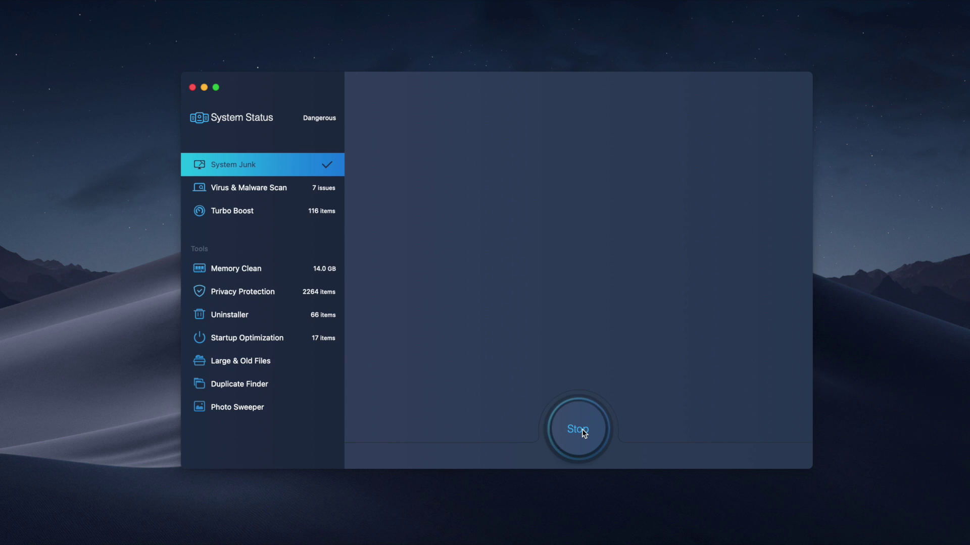
left_click(581, 429)
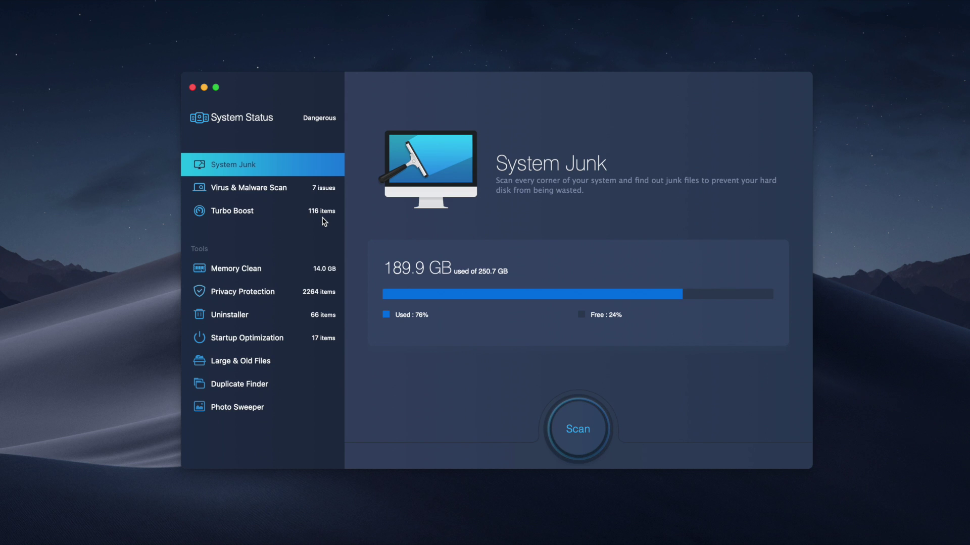
Fix the Malware Removal issue under Virus & Malware Scan, cutting issues from 7 to 1.
left_click(315, 191)
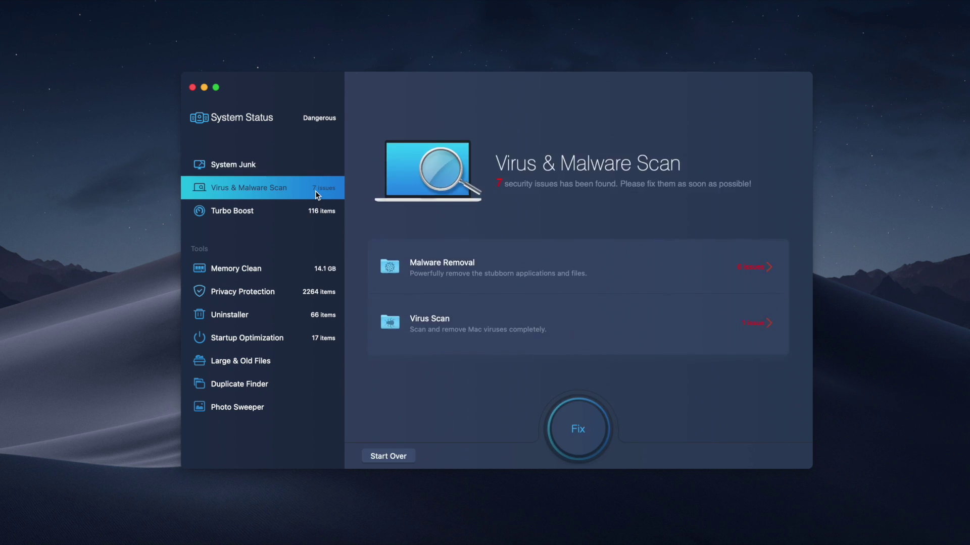
left_click(449, 266)
left_click(576, 415)
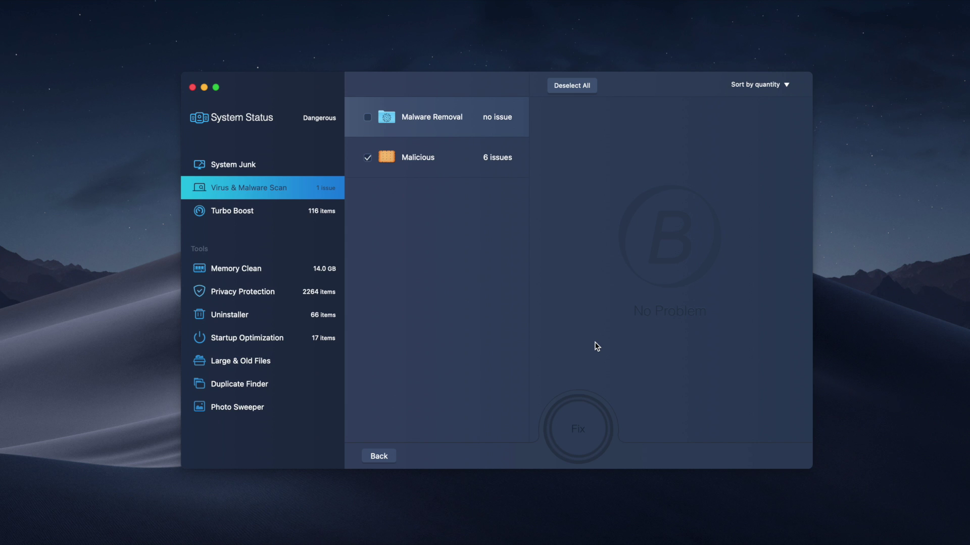
Boost the 116 Turbo Boost items so nothing is left to fix.
left_click(583, 420)
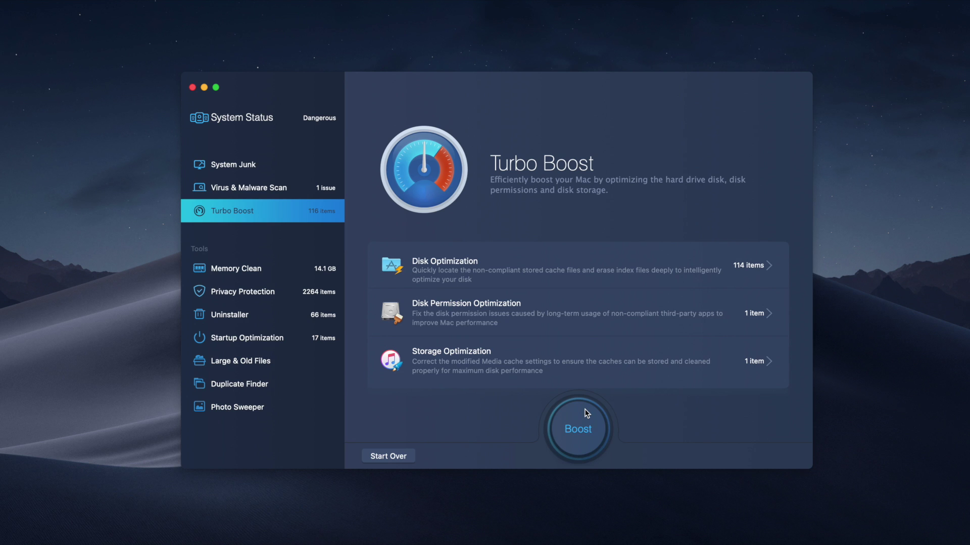
left_click(586, 413)
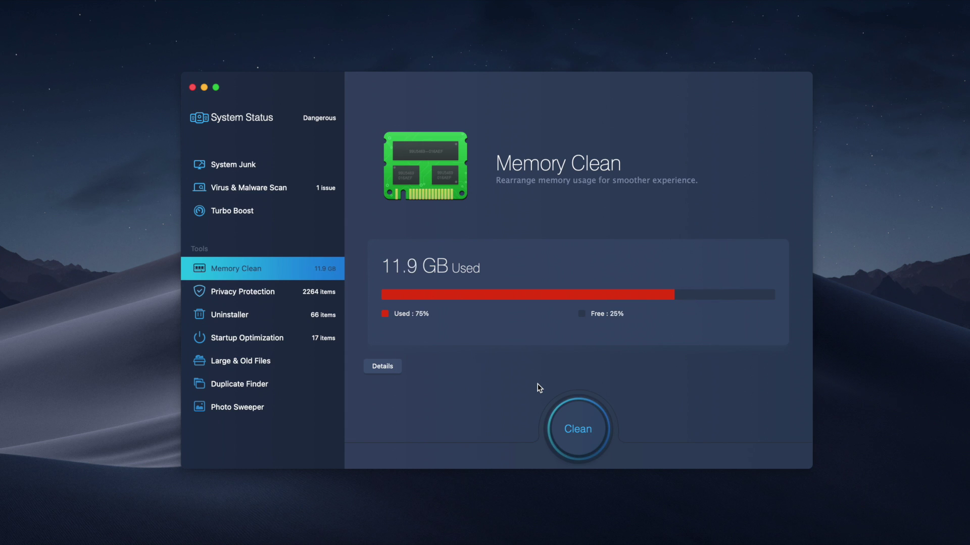
Run Memory Clean twice to bring used memory from 11.9 GB down to 9.5 GB.
left_click(567, 414)
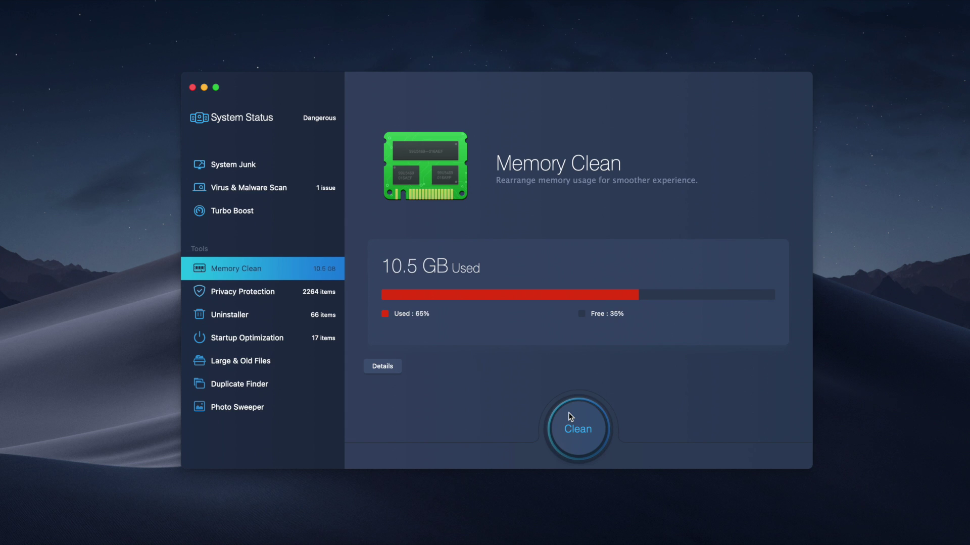
left_click(568, 413)
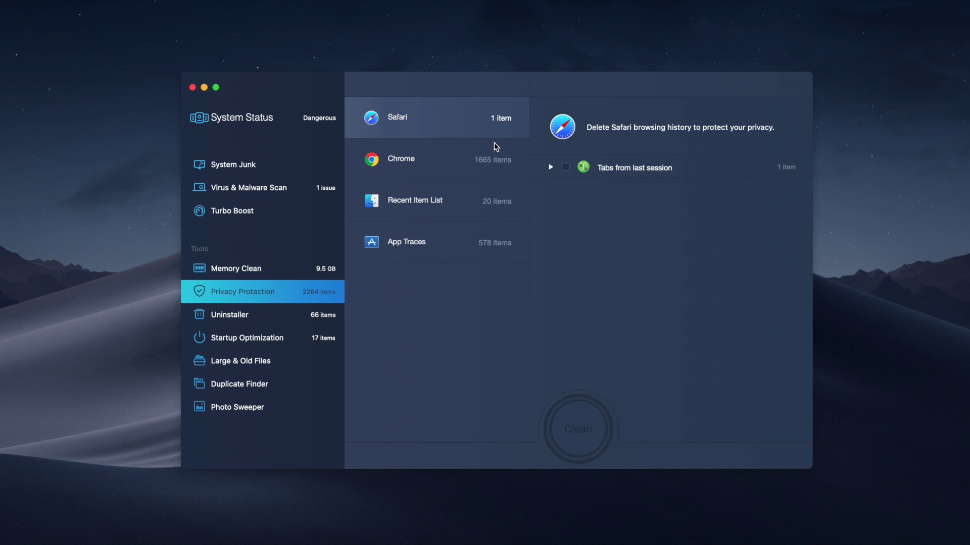
Browse the Chrome, Recent Item List and App Traces (Skype, Sublime Text) findings, then open Uninstaller.
left_click(491, 155)
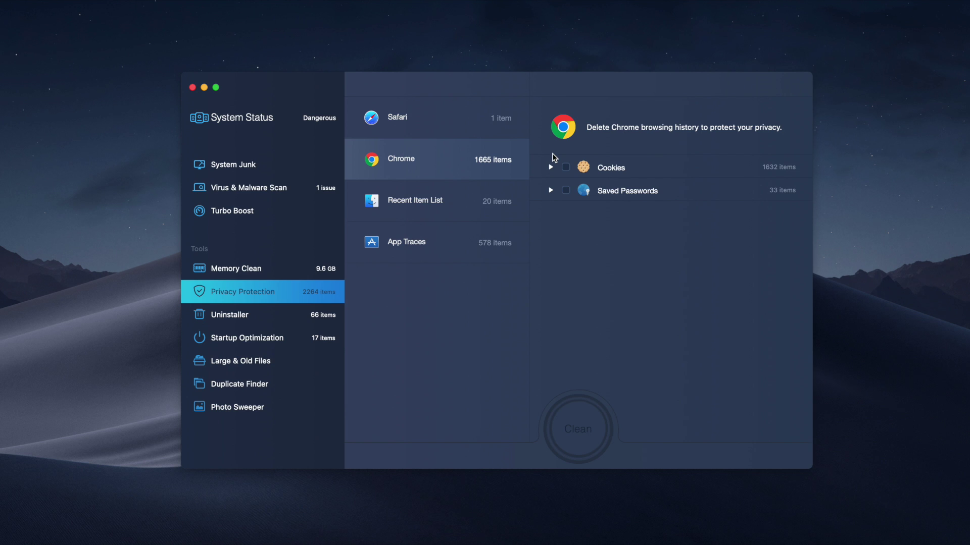
left_click(495, 198)
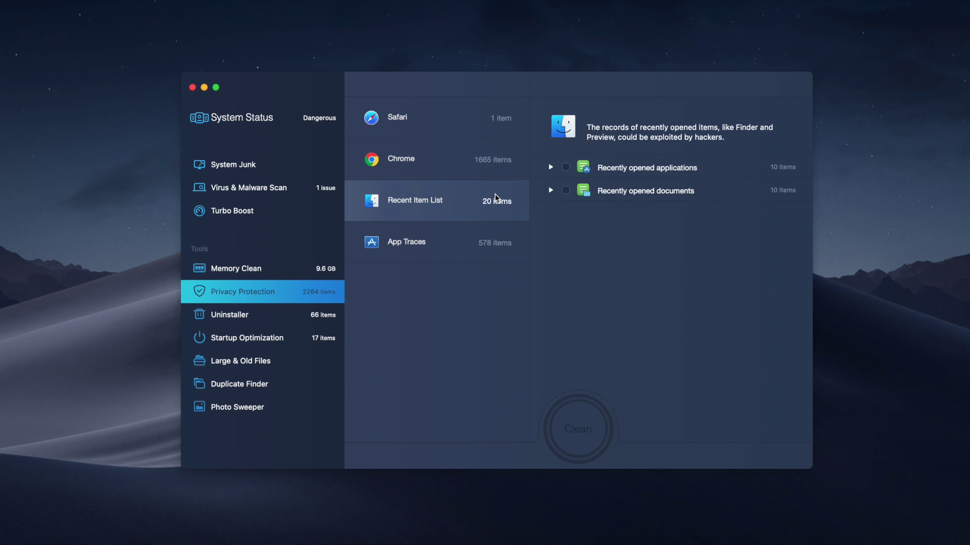
left_click(475, 231)
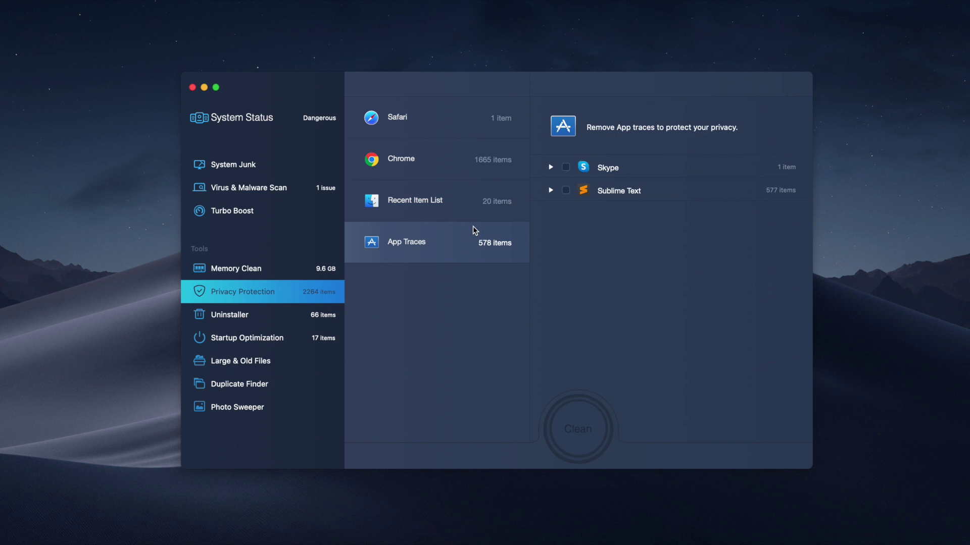
left_click(312, 311)
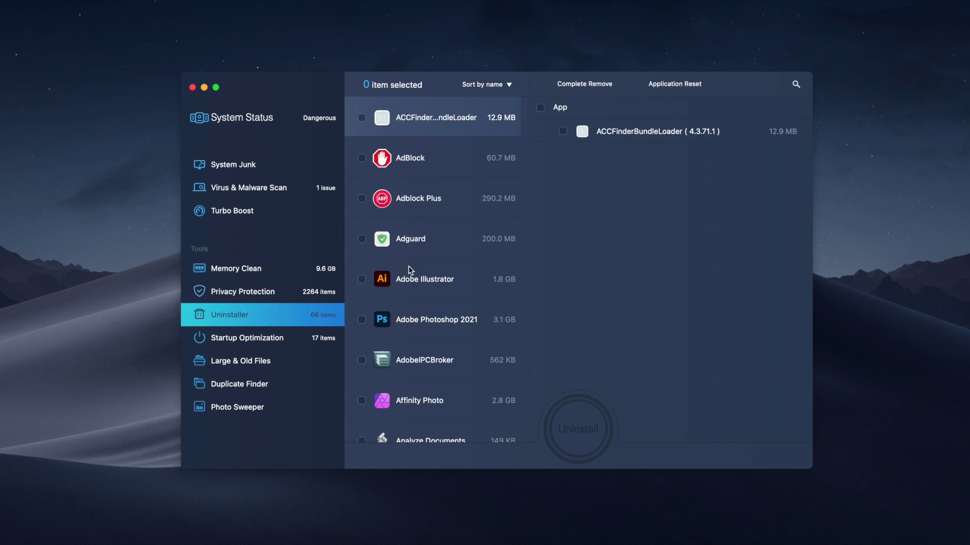
Tick ten apps in the Uninstaller list, including Affinity Photo and PDFelement, for removal.
scroll(410, 271, "down", 3)
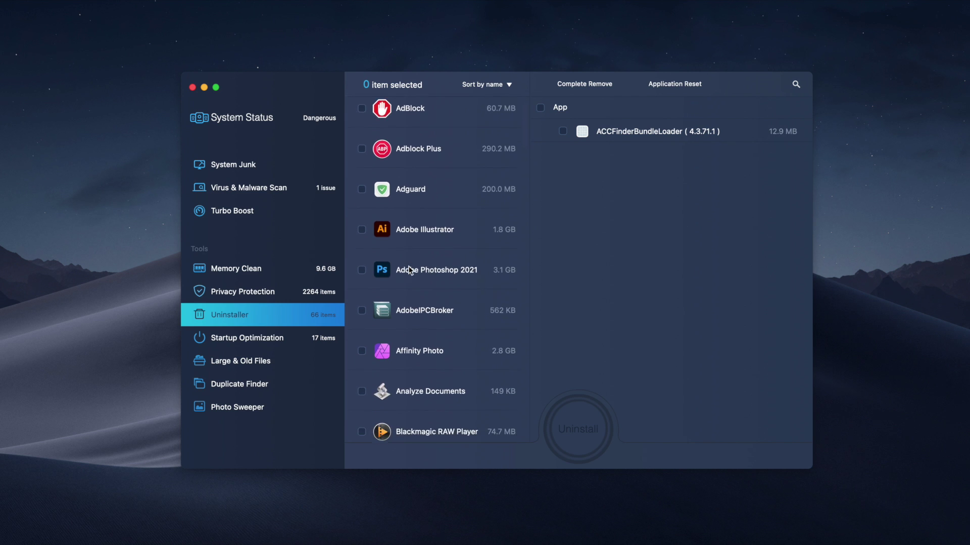
scroll(410, 270, "down", 3)
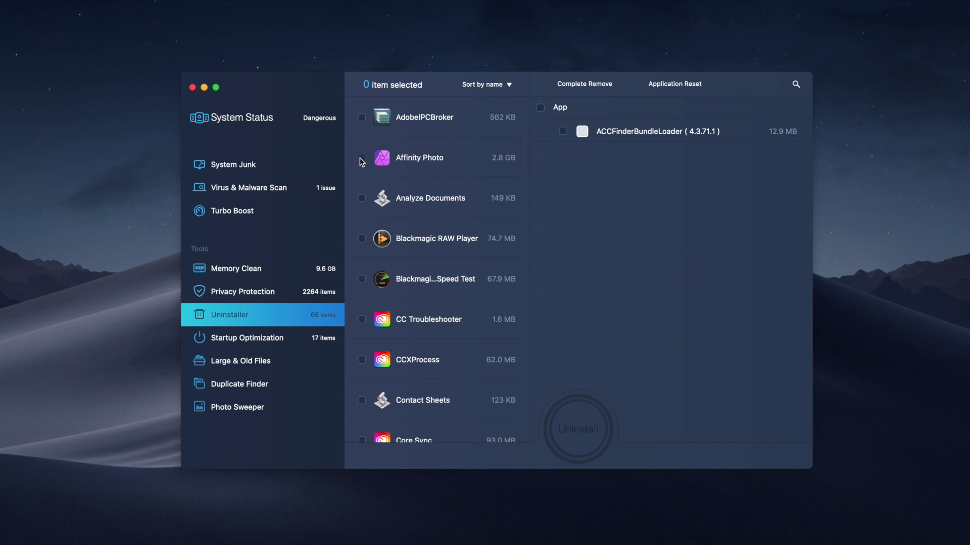
left_click(361, 159)
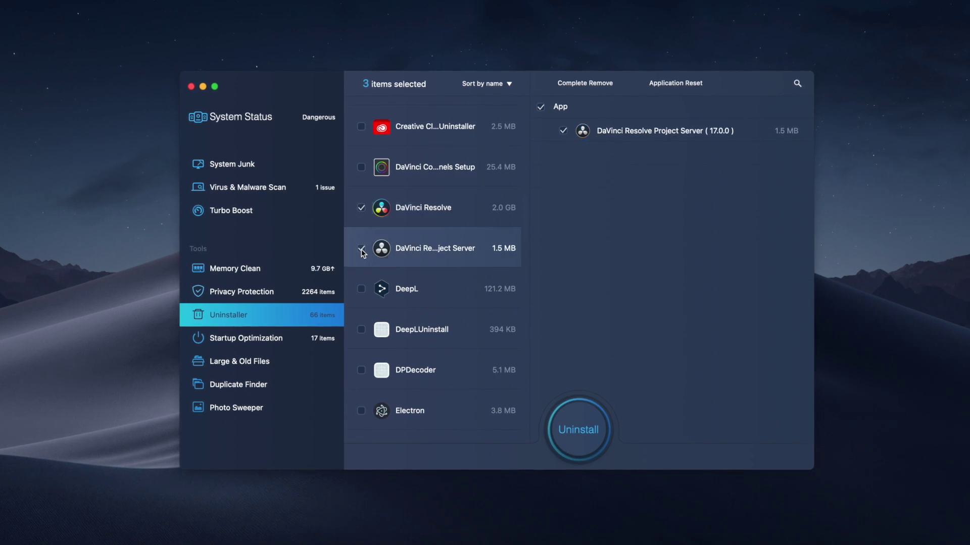
left_click(359, 164)
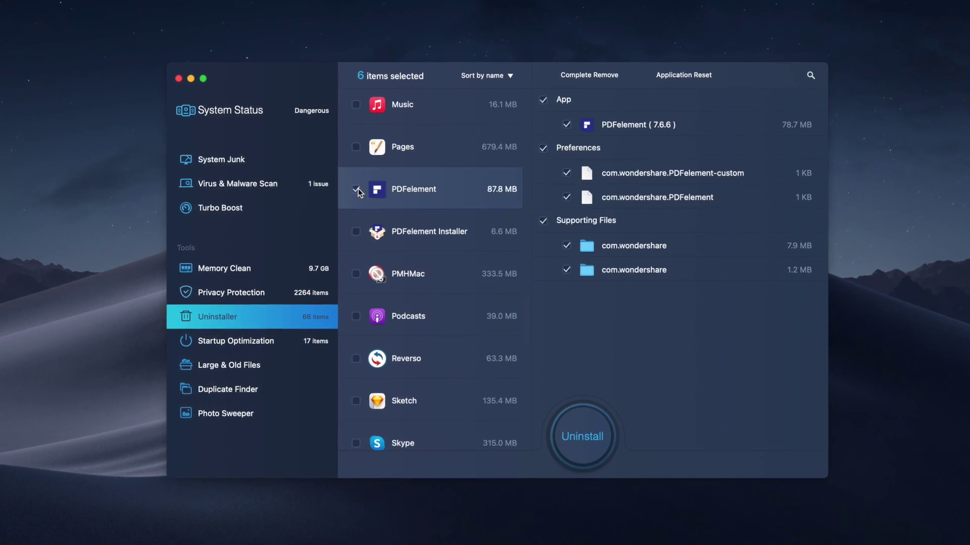
left_click(351, 396)
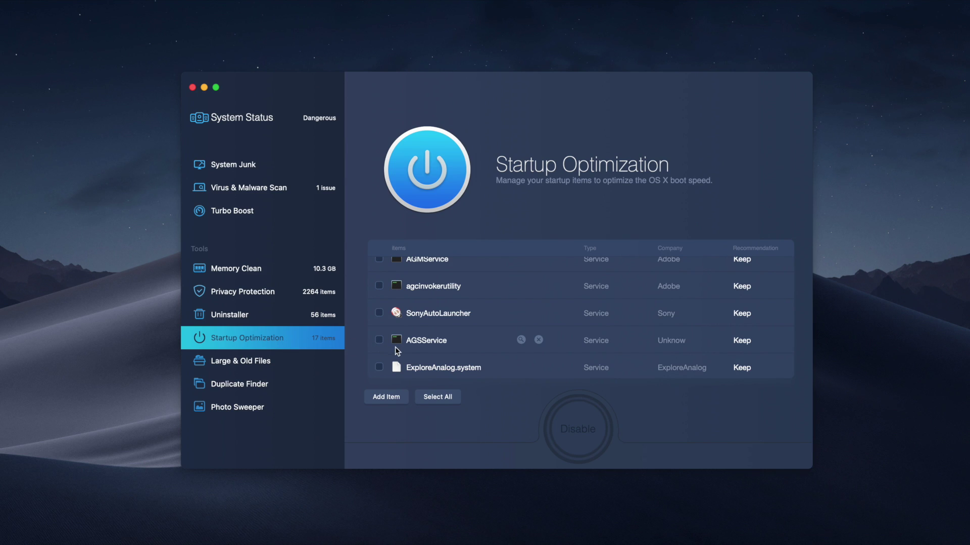
Disable the Creative Cloud and ccxprocess startup items, cutting startup items from 17 to 14.
scroll(395, 347, "up", 10)
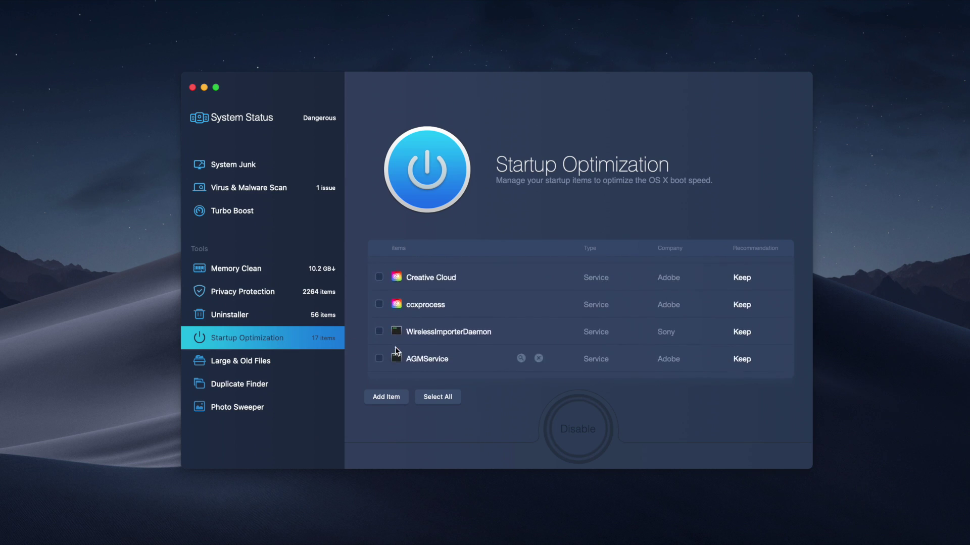
scroll(395, 348, "up", 5)
scroll(395, 347, "down", 5)
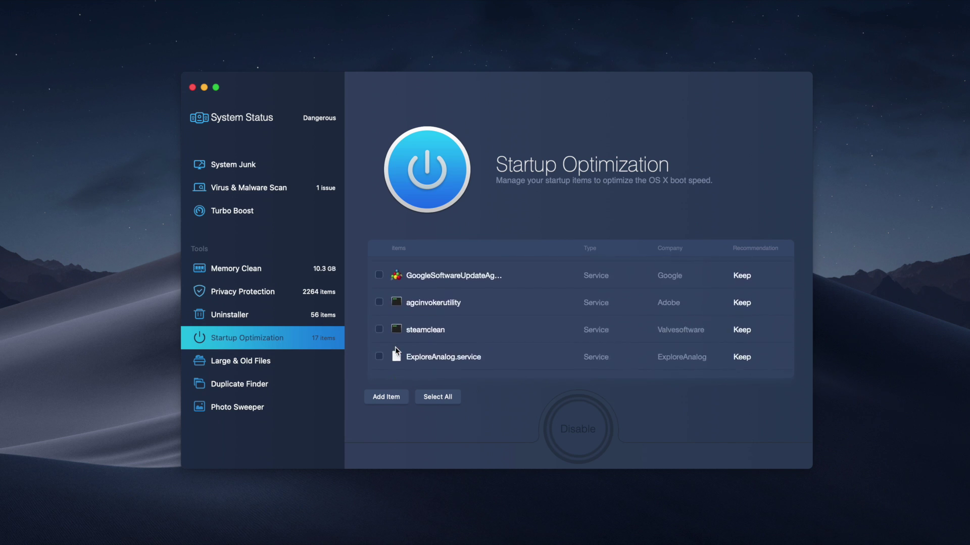
scroll(395, 347, "up", 6)
scroll(379, 323, "down", 5)
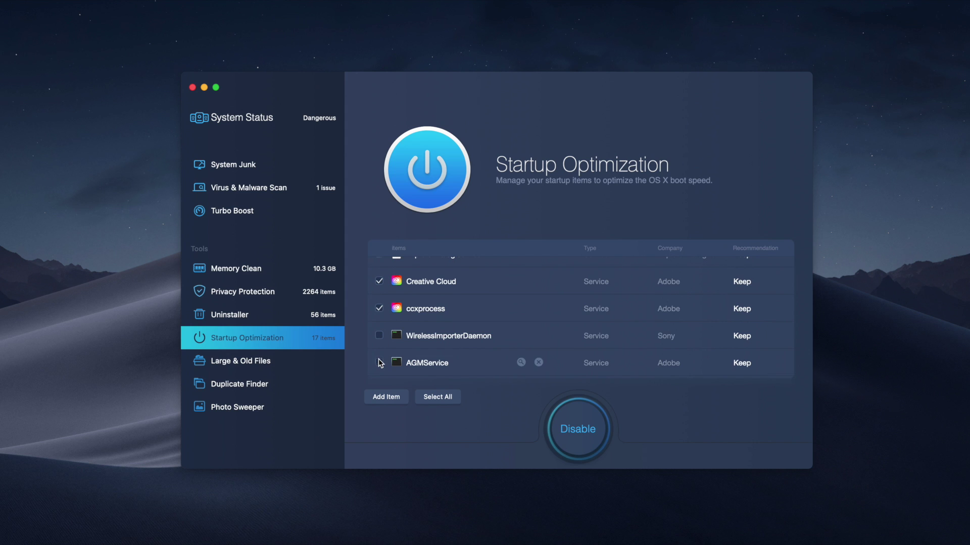
scroll(380, 363, "down", 4)
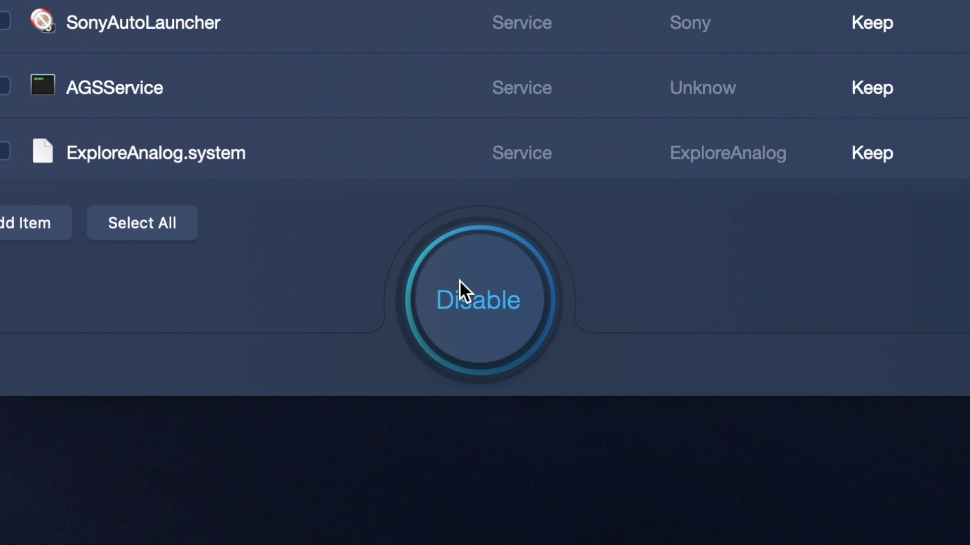
left_click(460, 280)
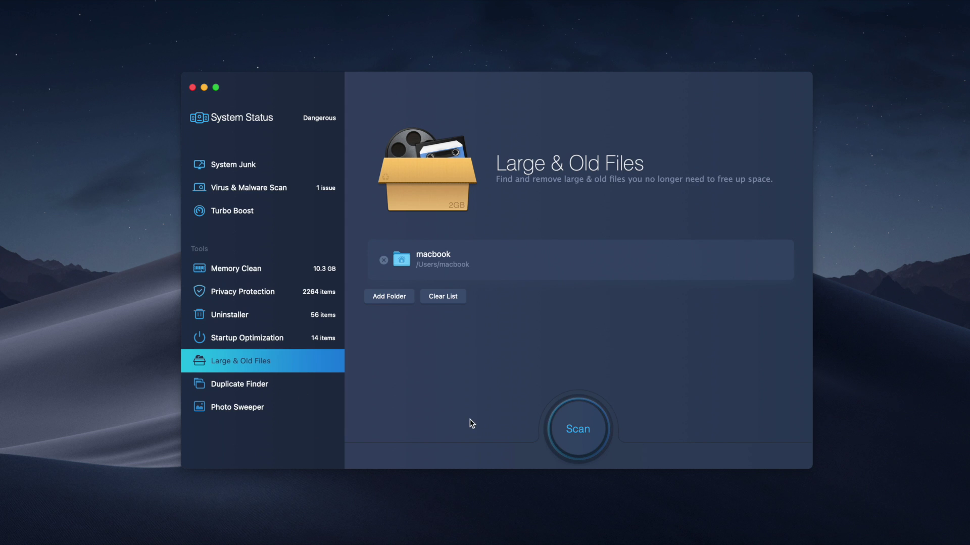
Scan the macbook folder, then remove four large Pictures files (2.2 GB), including presentation persze.ai.
left_click(561, 437)
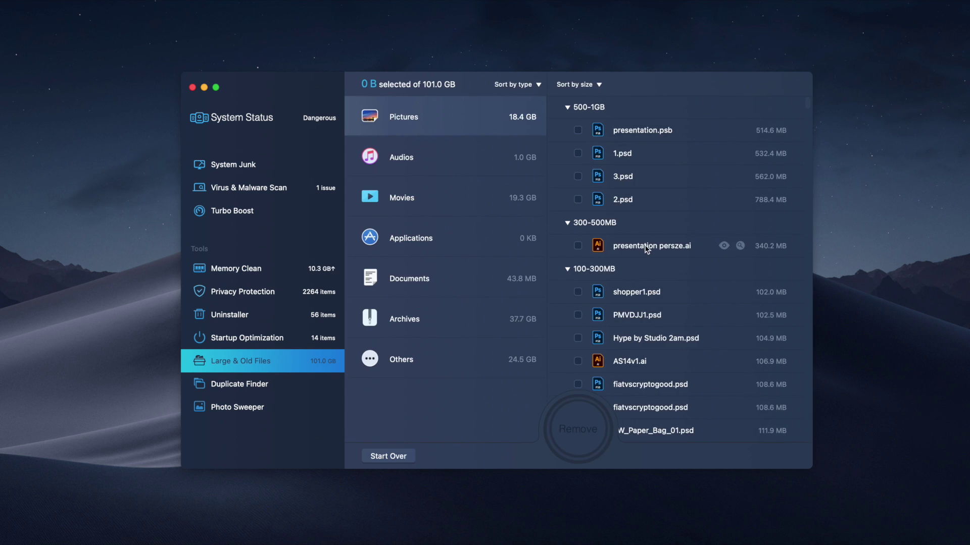
left_click(578, 245)
left_click(578, 130)
scroll(581, 202, "down", 3)
left_click(578, 211)
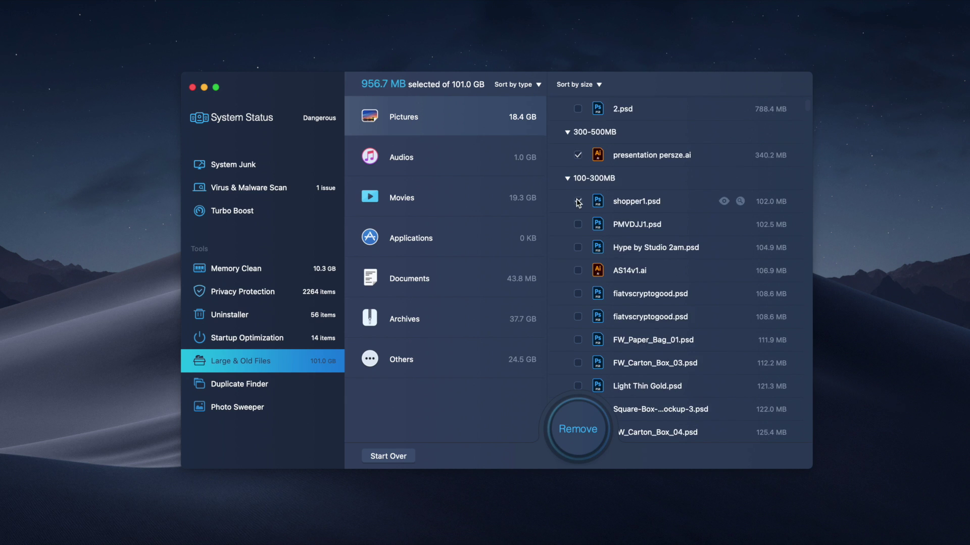
scroll(581, 212, "down", 3)
left_click(578, 232)
scroll(579, 260, "up", 10)
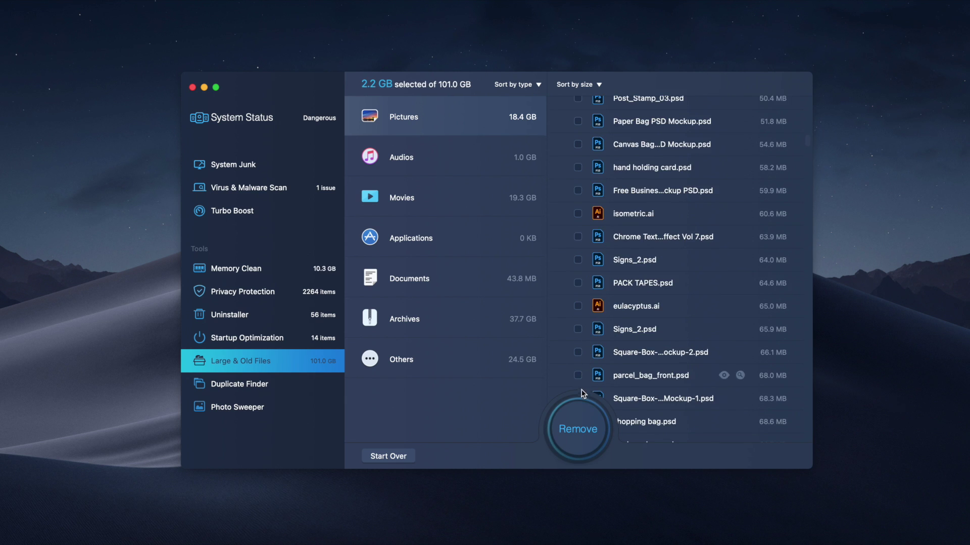
left_click(579, 430)
left_click(577, 427)
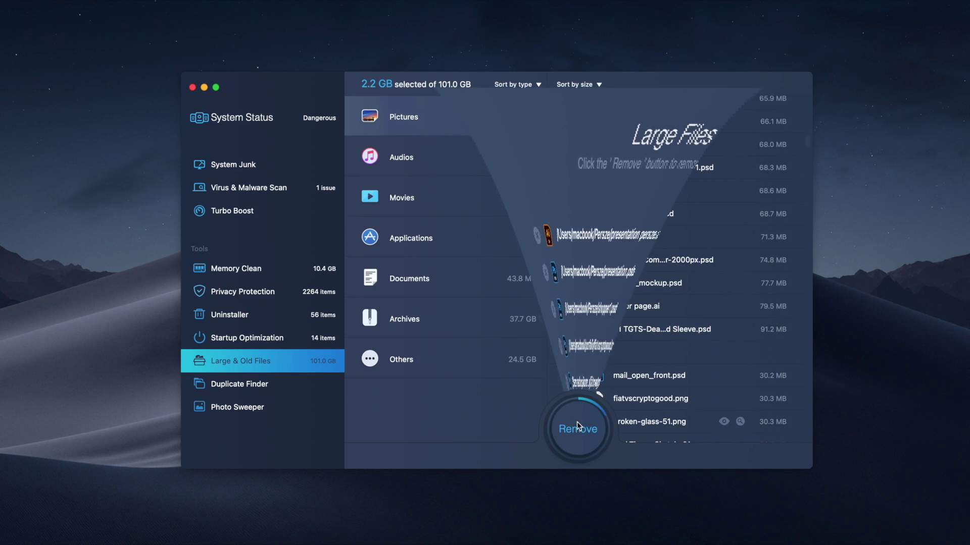
Find duplicates in the macbook folder, convert them to aliases, then start a similar-photos scan.
left_click(260, 386)
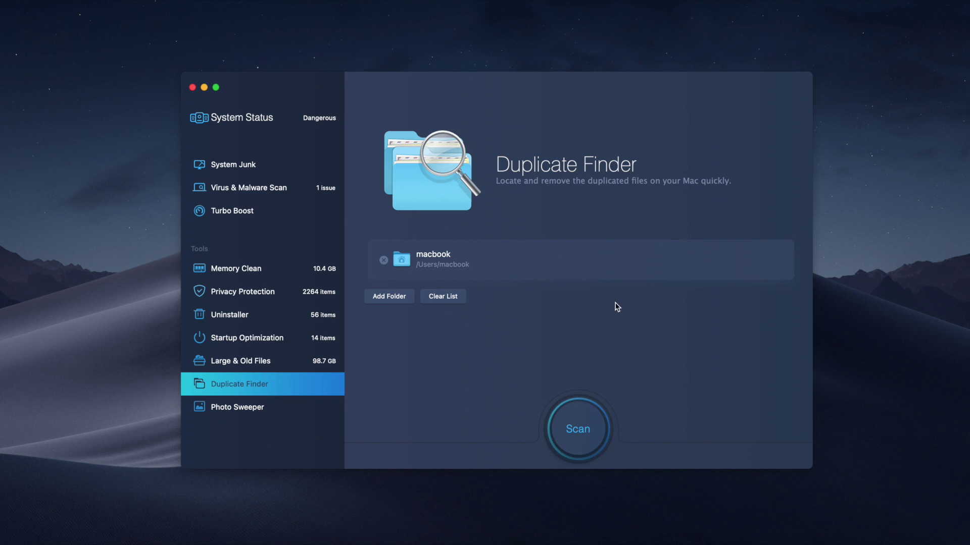
left_click(577, 425)
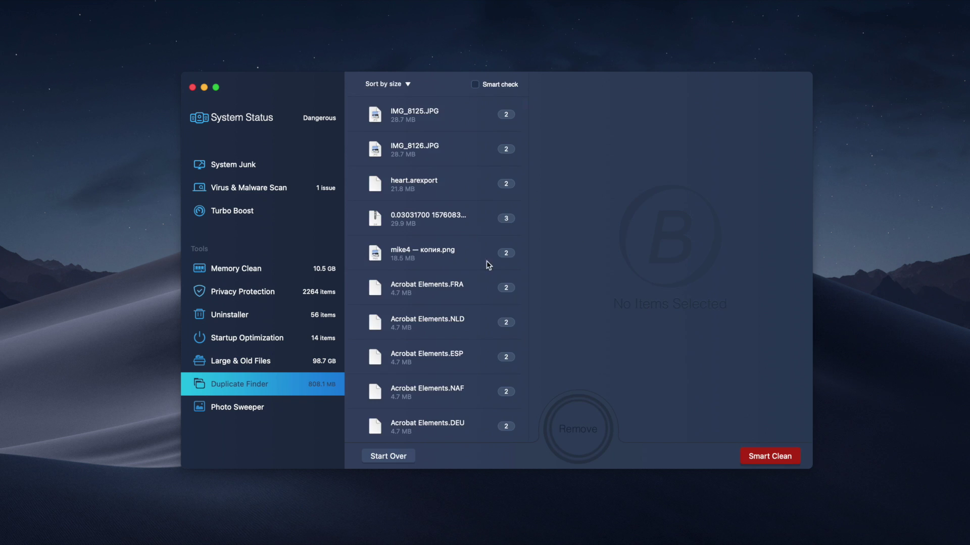
scroll(449, 328, "down", 10)
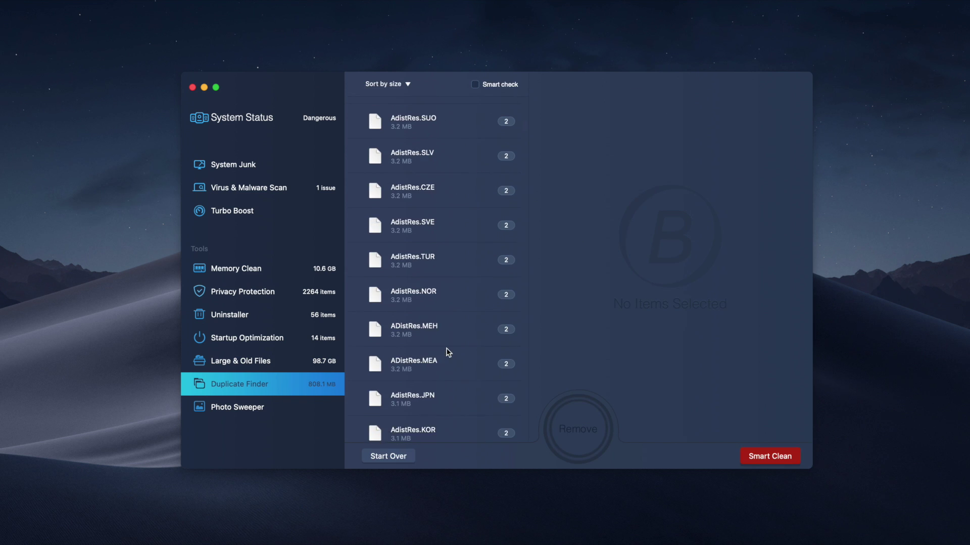
left_click(759, 451)
left_click(732, 386)
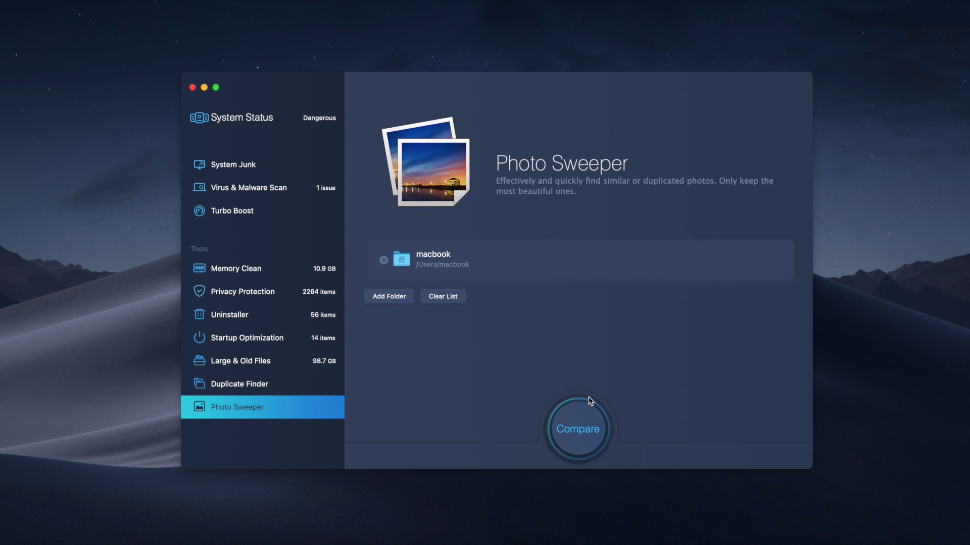
left_click(590, 400)
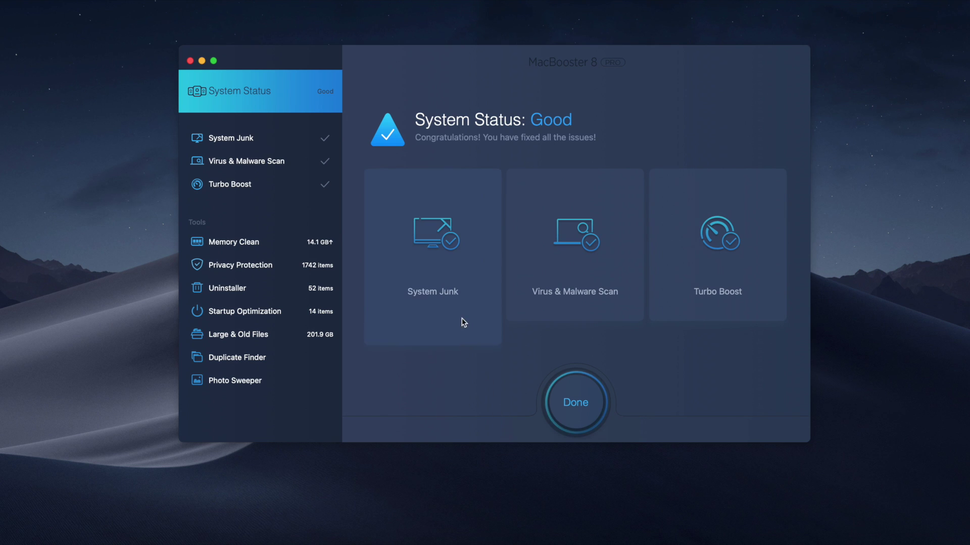
Start fixing the Dangerous system status, bringing up the MacBooster 8 Pro activation prompt.
mouse_move(461, 320)
mouse_move(559, 309)
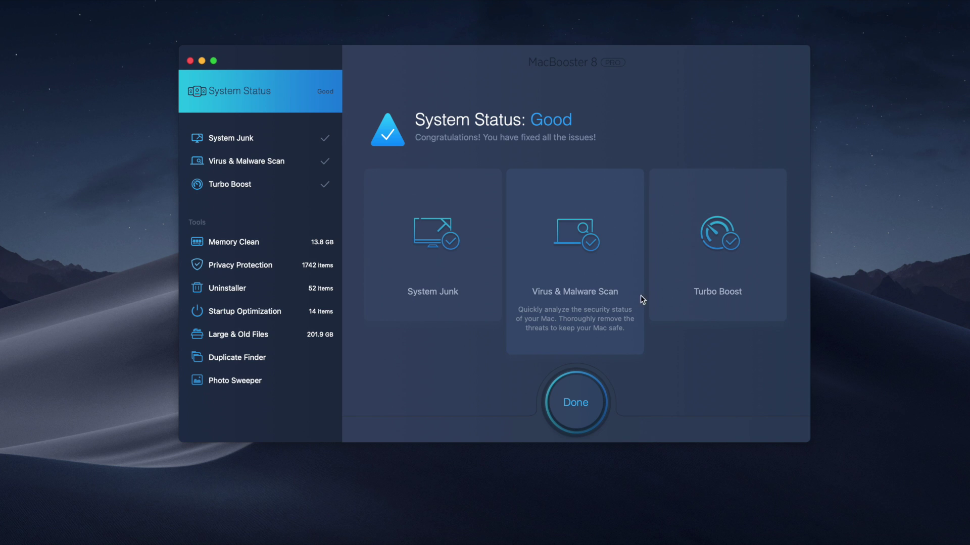
mouse_move(680, 296)
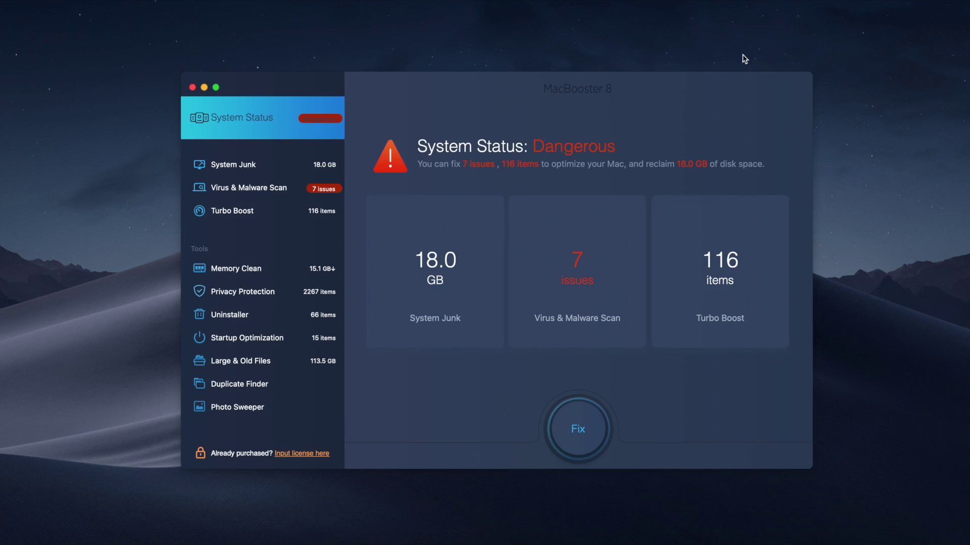
left_click(575, 411)
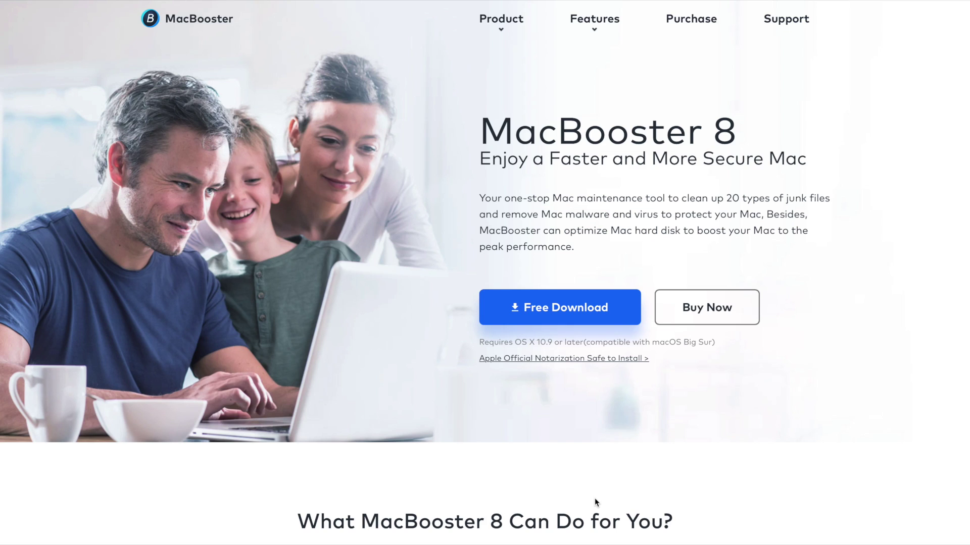
Go to the Summer Big Sale Buy Now page and bring the Standard, Premium and Lite prices into view.
scroll(594, 498, "down", 3)
scroll(595, 498, "down", 15)
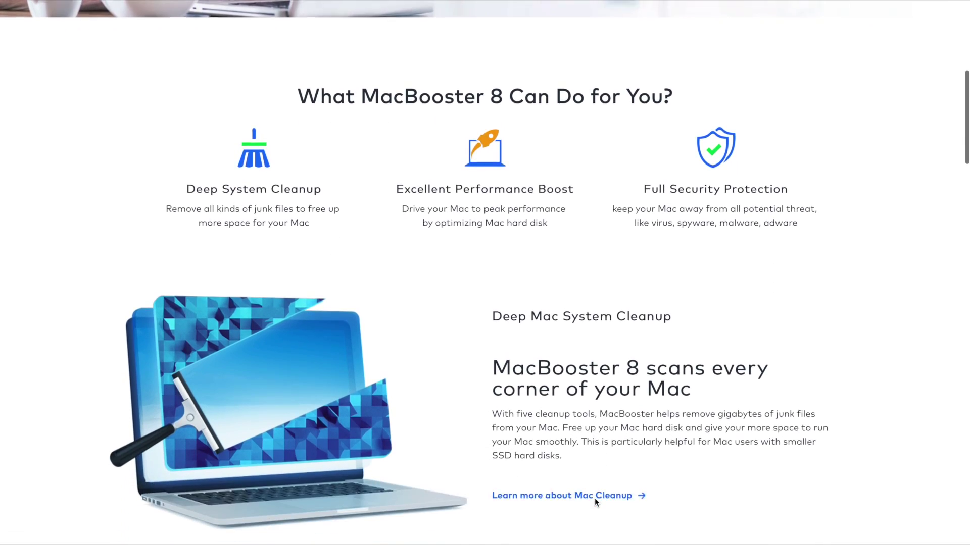
scroll(595, 498, "down", 18)
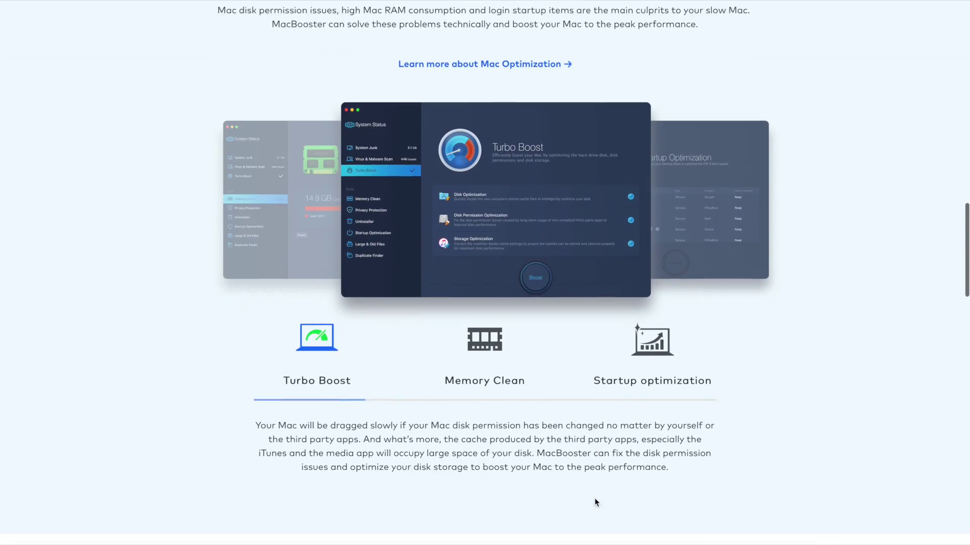
scroll(595, 498, "down", 14)
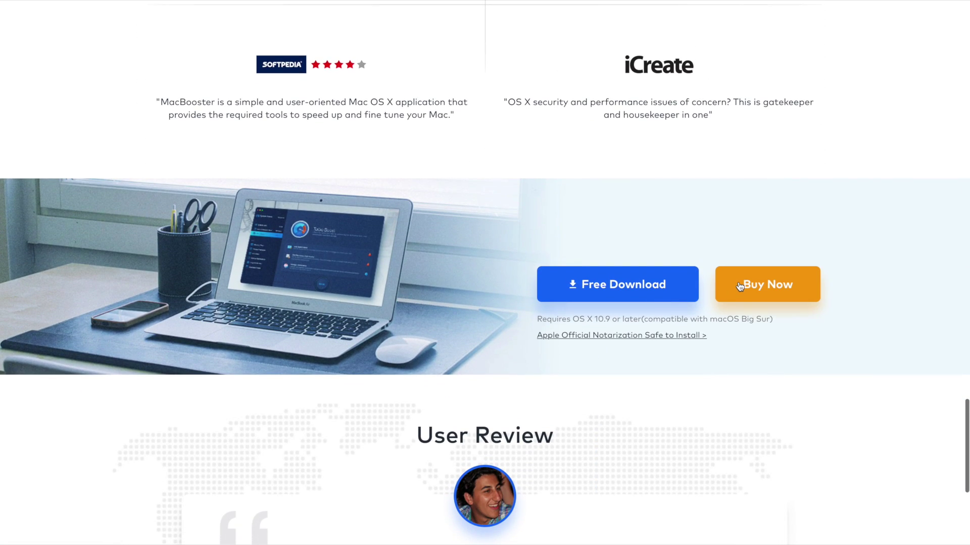
left_click(738, 282)
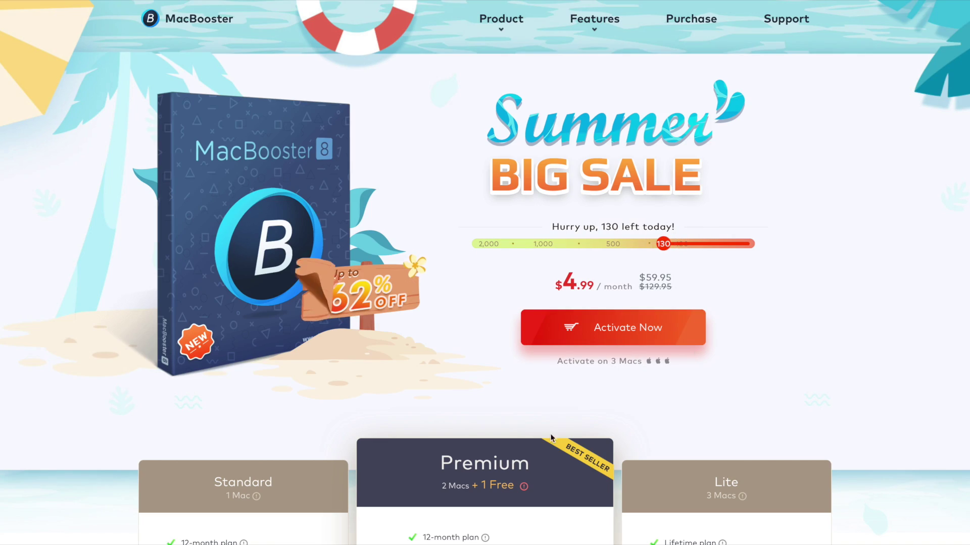
scroll(543, 447, "down", 4)
scroll(543, 447, "down", 3)
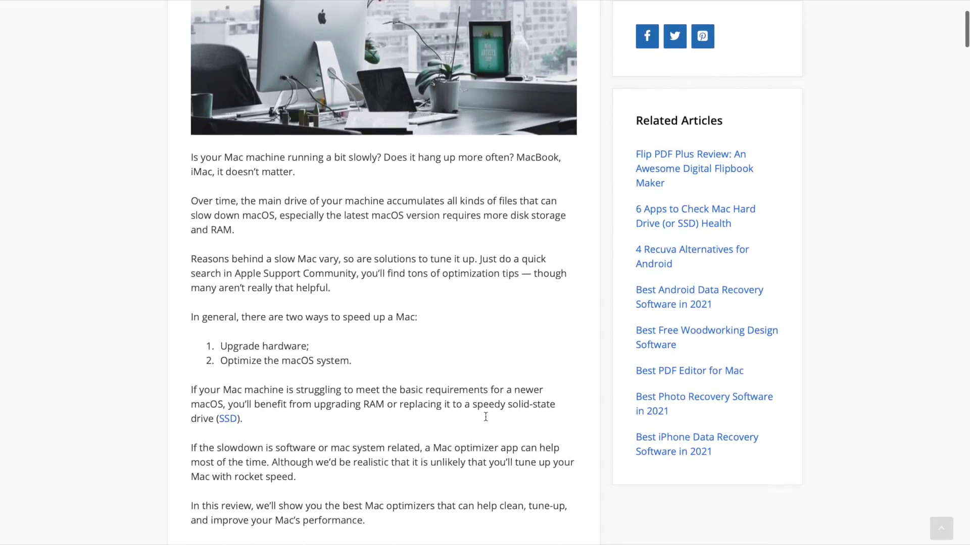
Scroll the review article past the CleanMyMac, MacBooster, CCleaner and SpeedUp Mac sections.
scroll(486, 417, "down", 3)
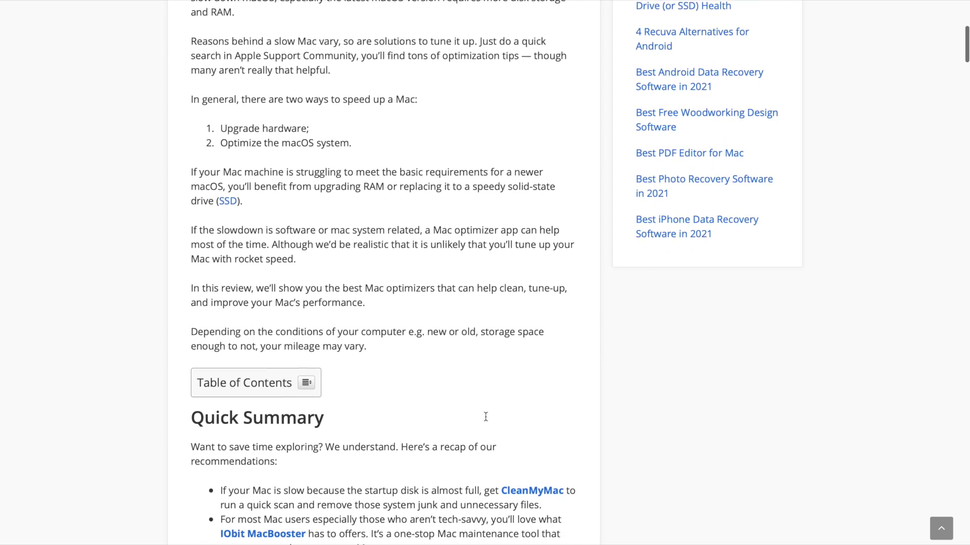
scroll(486, 417, "down", 5)
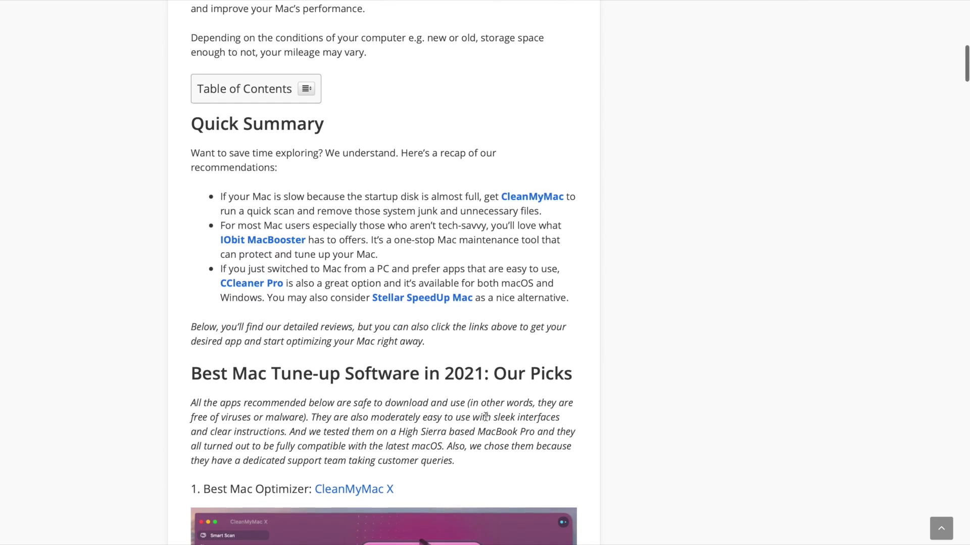
scroll(486, 417, "down", 6)
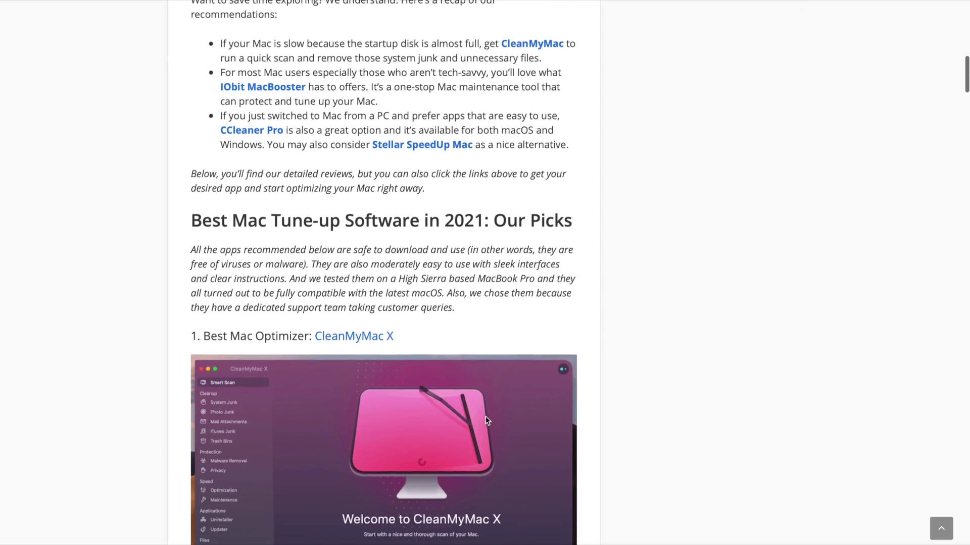
scroll(485, 417, "down", 5)
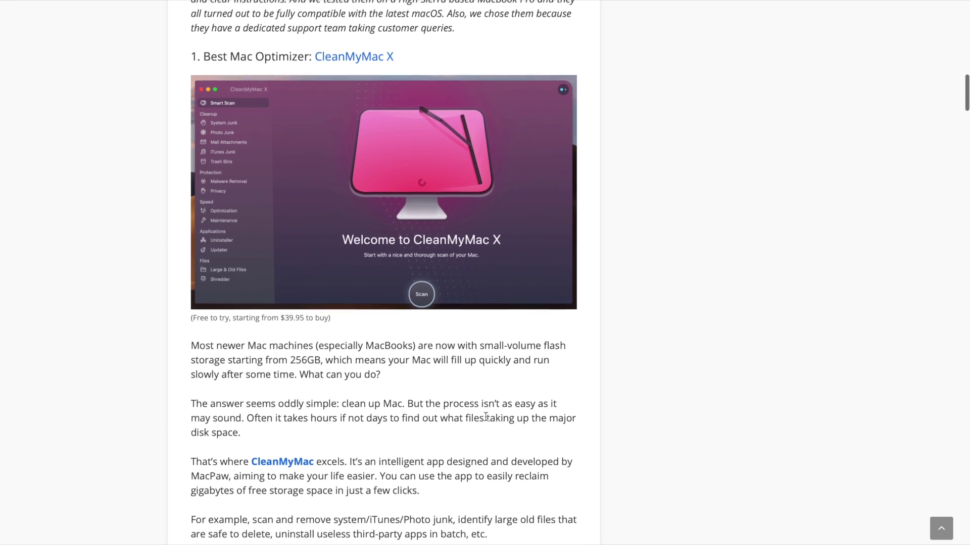
scroll(485, 417, "down", 4)
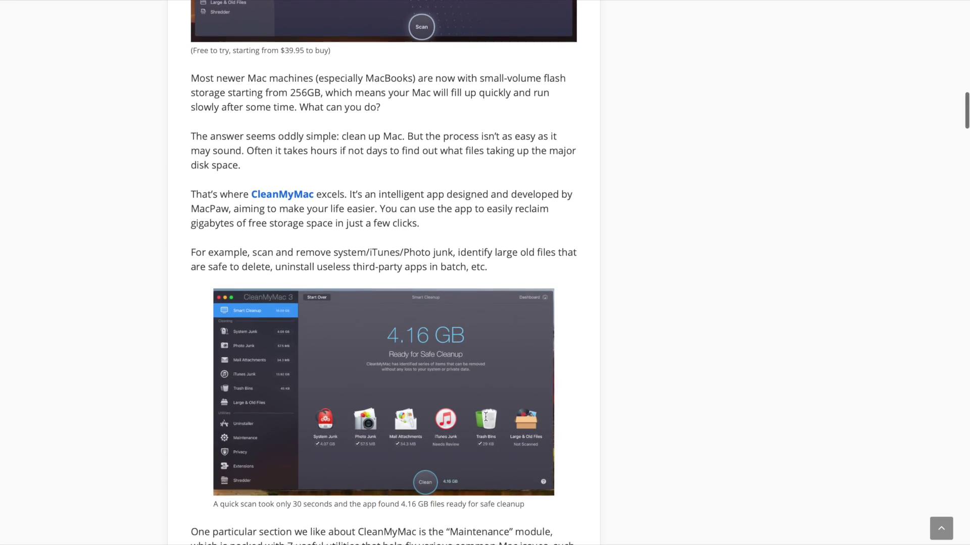
scroll(486, 417, "down", 4)
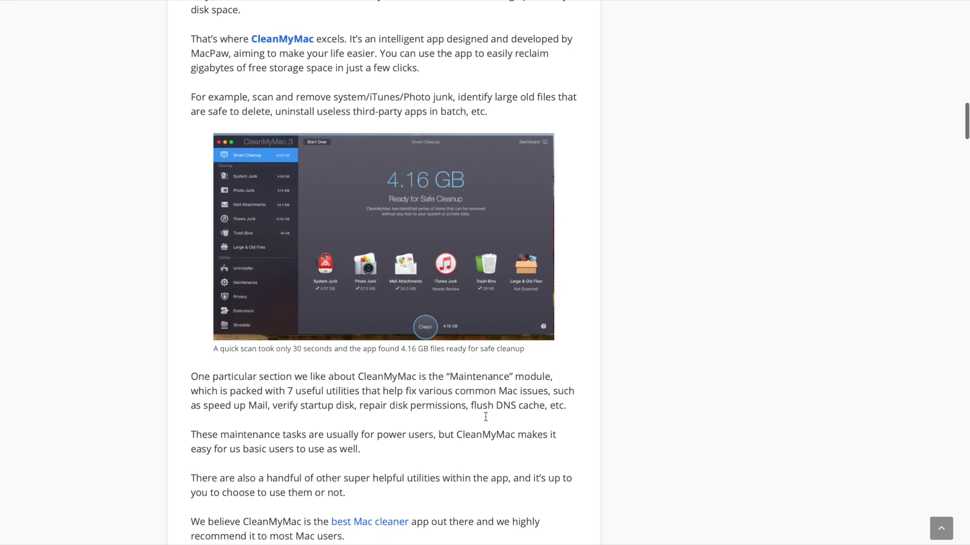
scroll(486, 411, "down", 1)
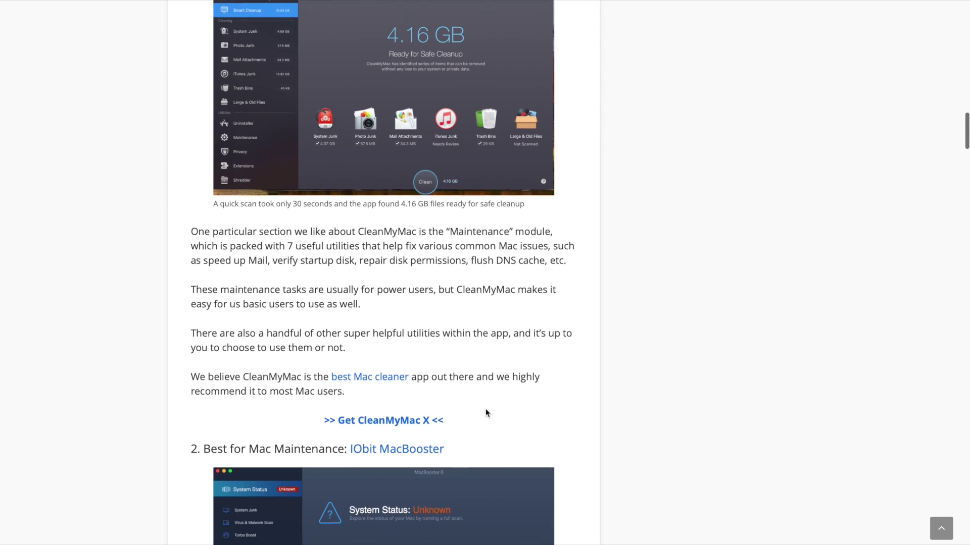
scroll(574, 176, "down", 18)
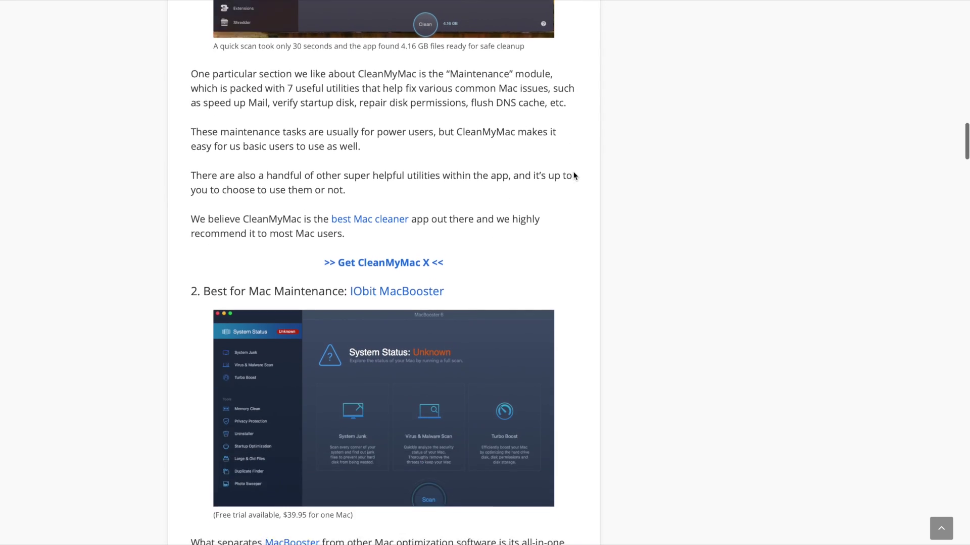
scroll(574, 176, "down", 9)
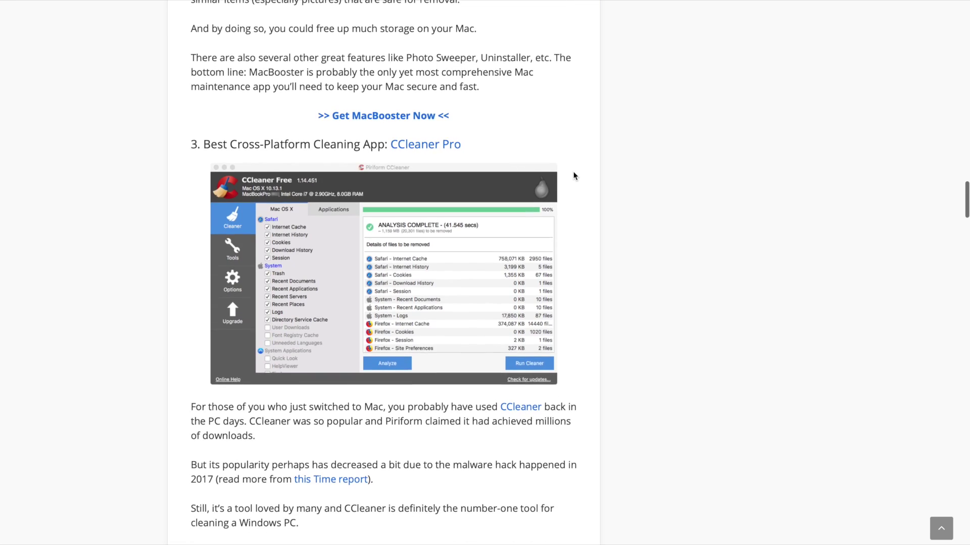
scroll(574, 176, "down", 5)
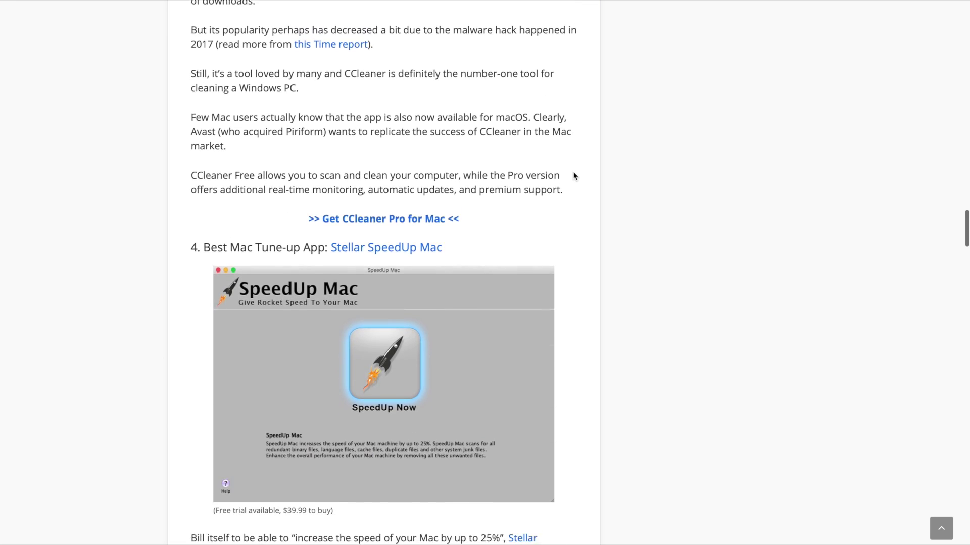
scroll(574, 176, "down", 5)
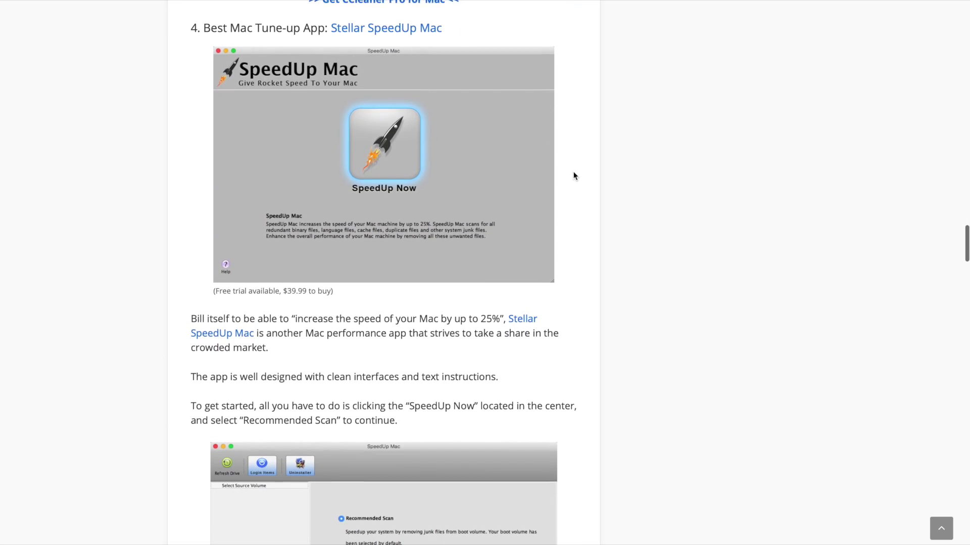
scroll(574, 176, "down", 7)
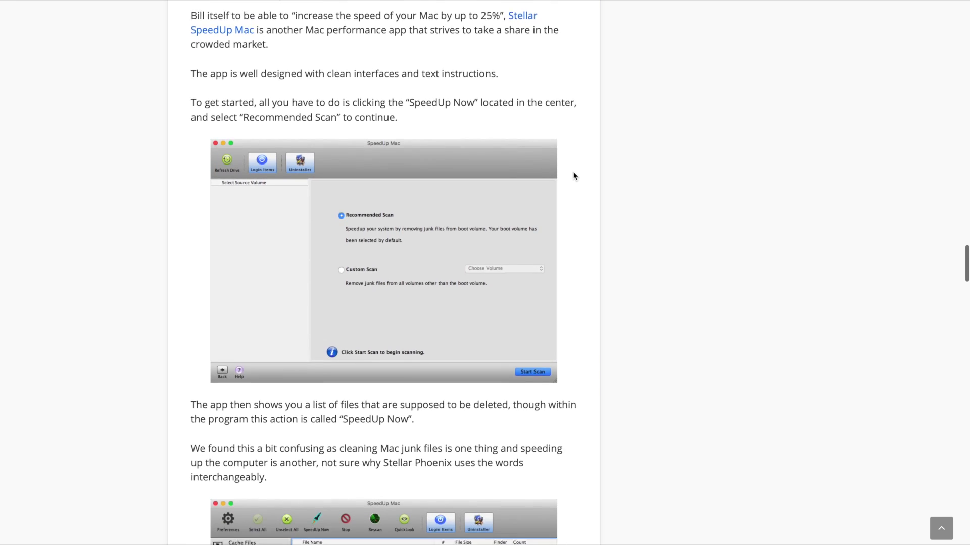
scroll(574, 176, "down", 5)
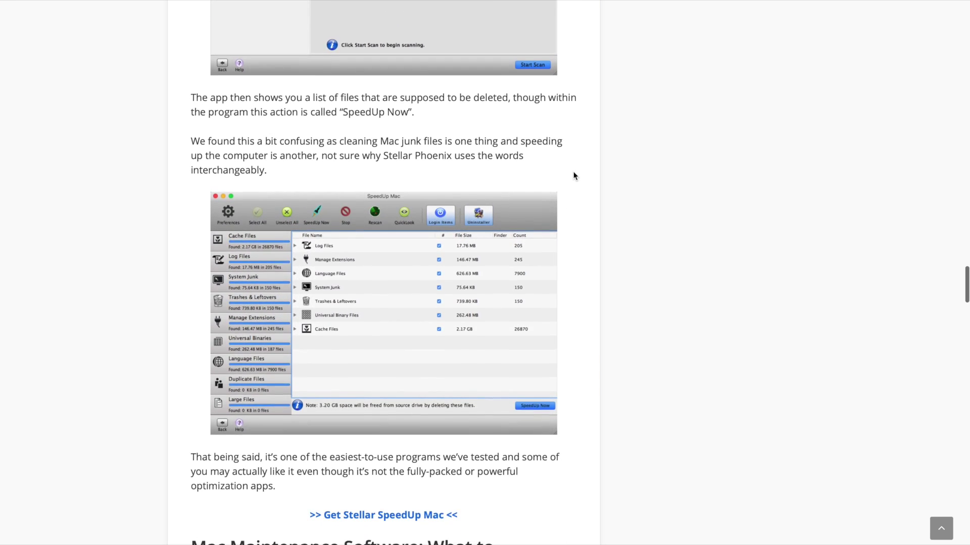
scroll(574, 176, "down", 6)
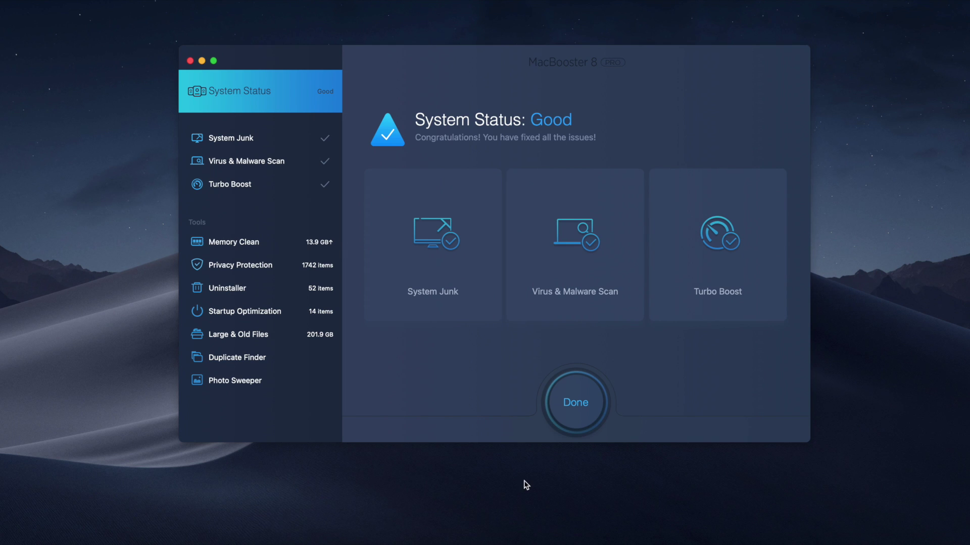
Return to MacBooster 8's Good System Status with System Junk, Virus & Malware and Turbo Boost fixed.
mouse_move(462, 318)
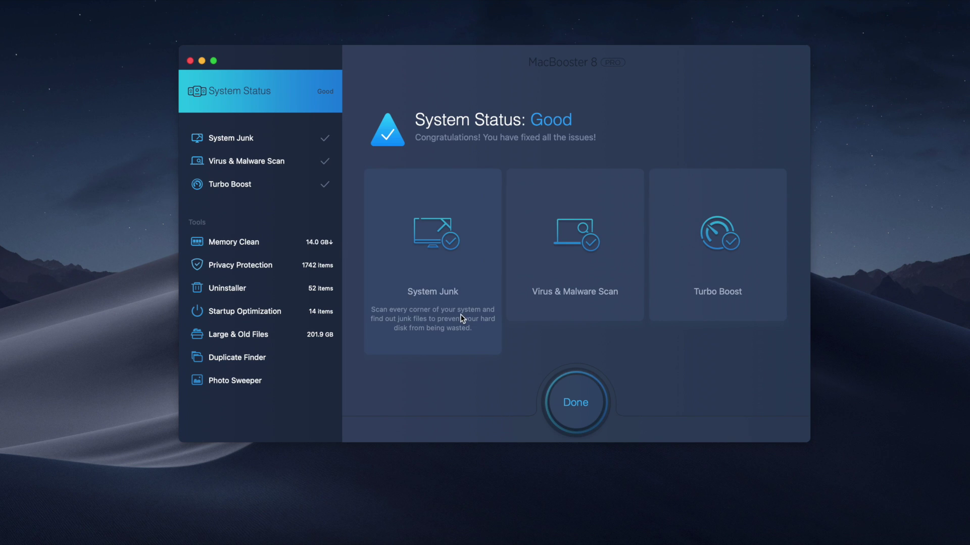